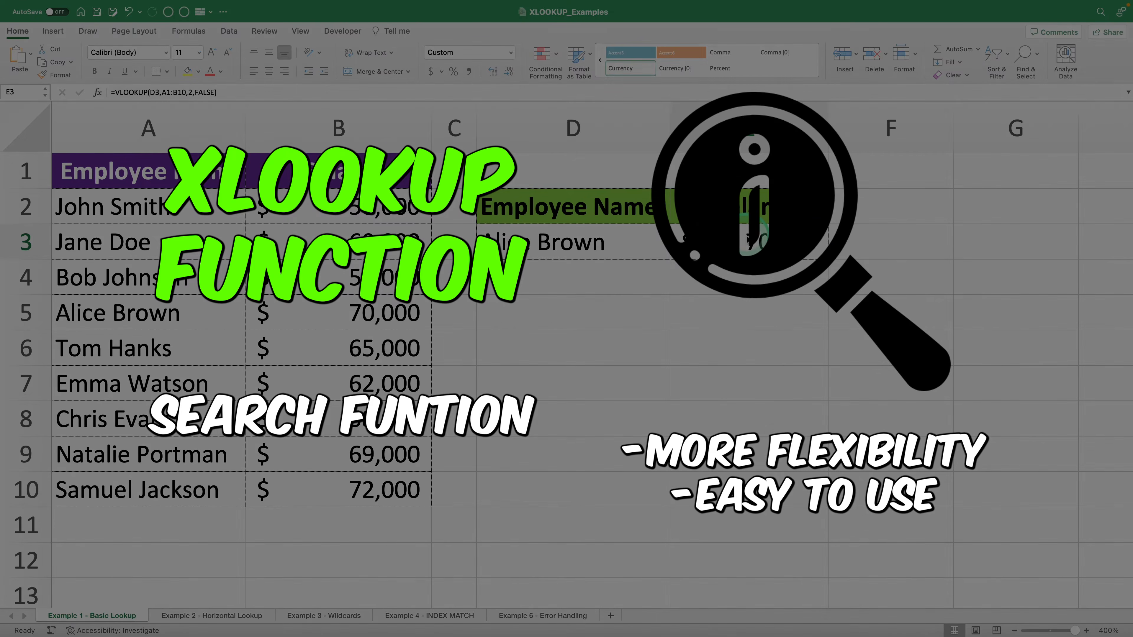
Examine the VLOOKUP formula in cell E3, the source data in columns A and B, and the lookup table in D2:E3.
double_click(741, 241)
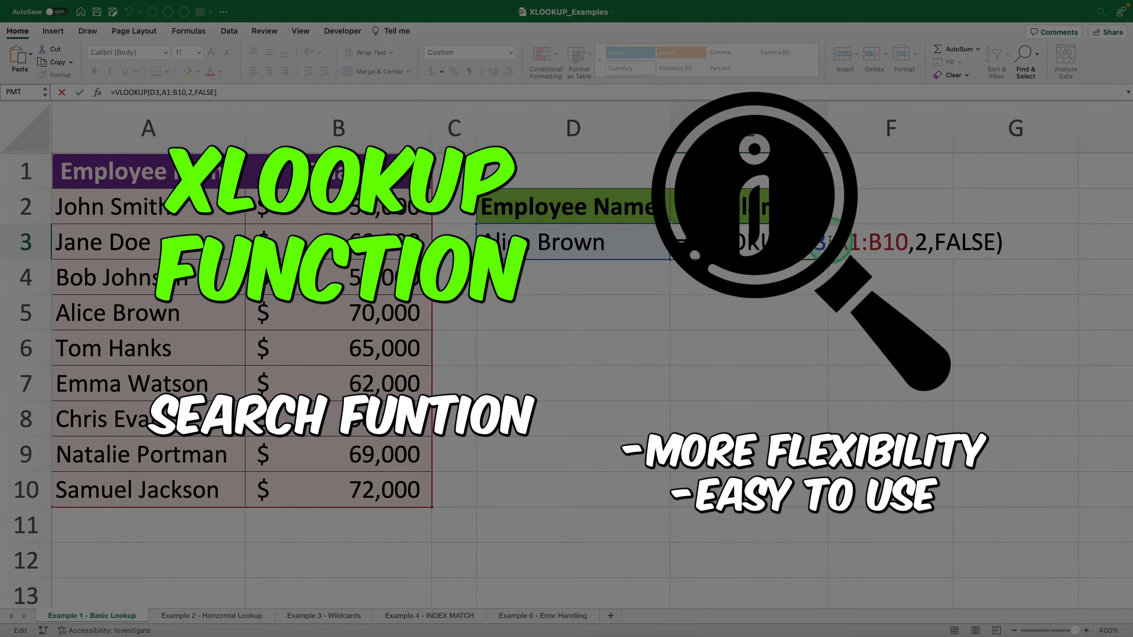
key("Return")
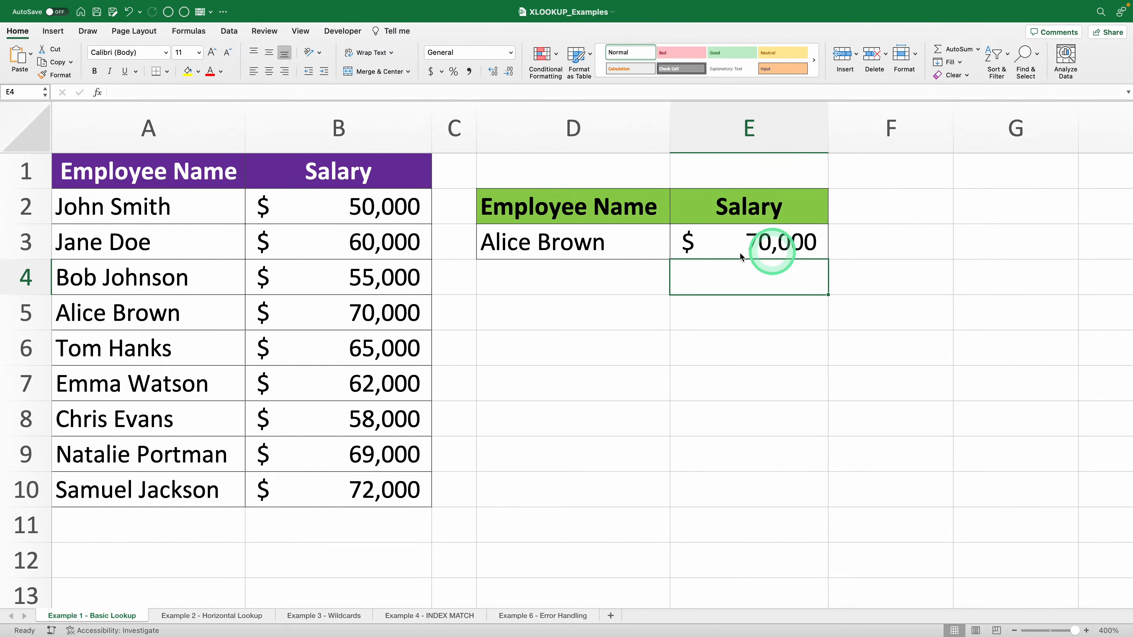
left_click(130, 144)
left_click(362, 127)
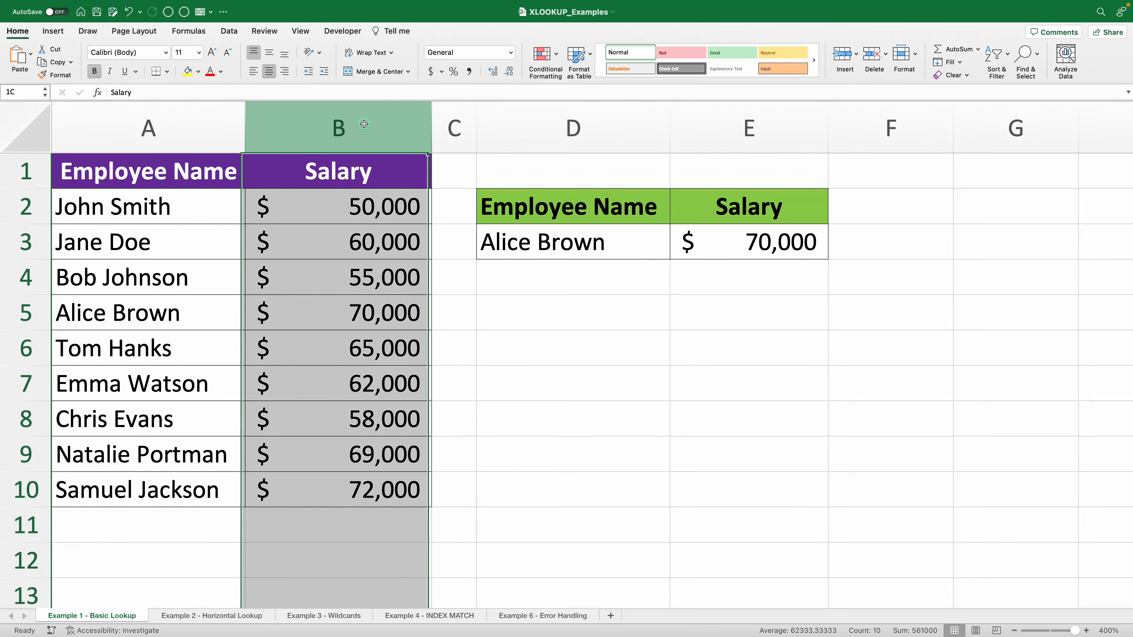
left_click_drag(530, 200, 784, 252)
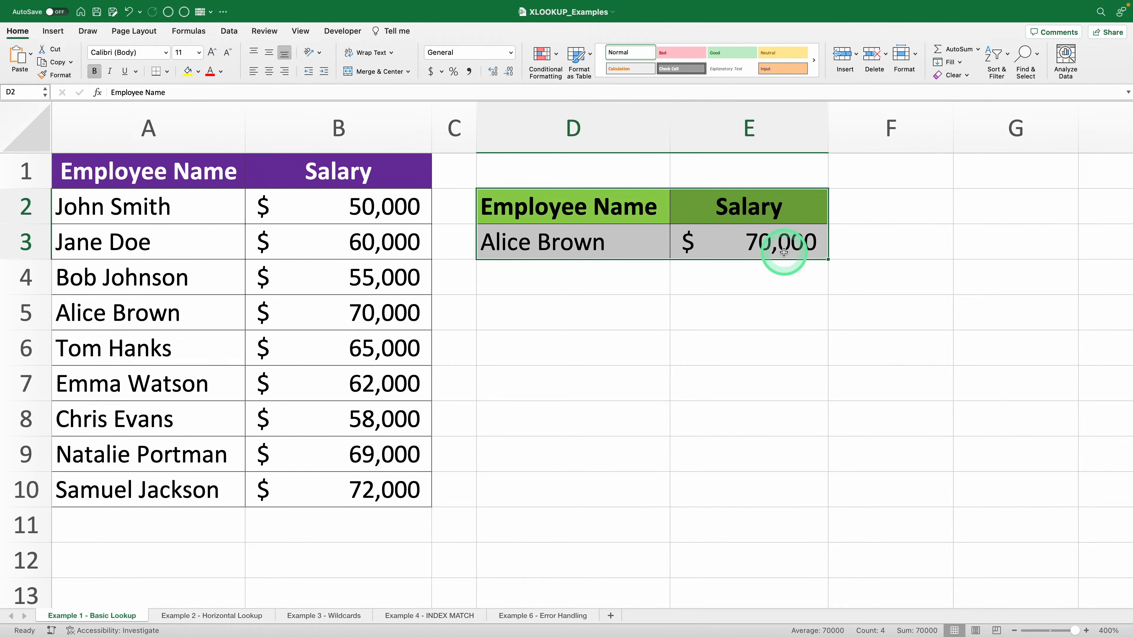
Clear the existing VLOOKUP formula from cell E3 under the Salary heading.
left_click(766, 239)
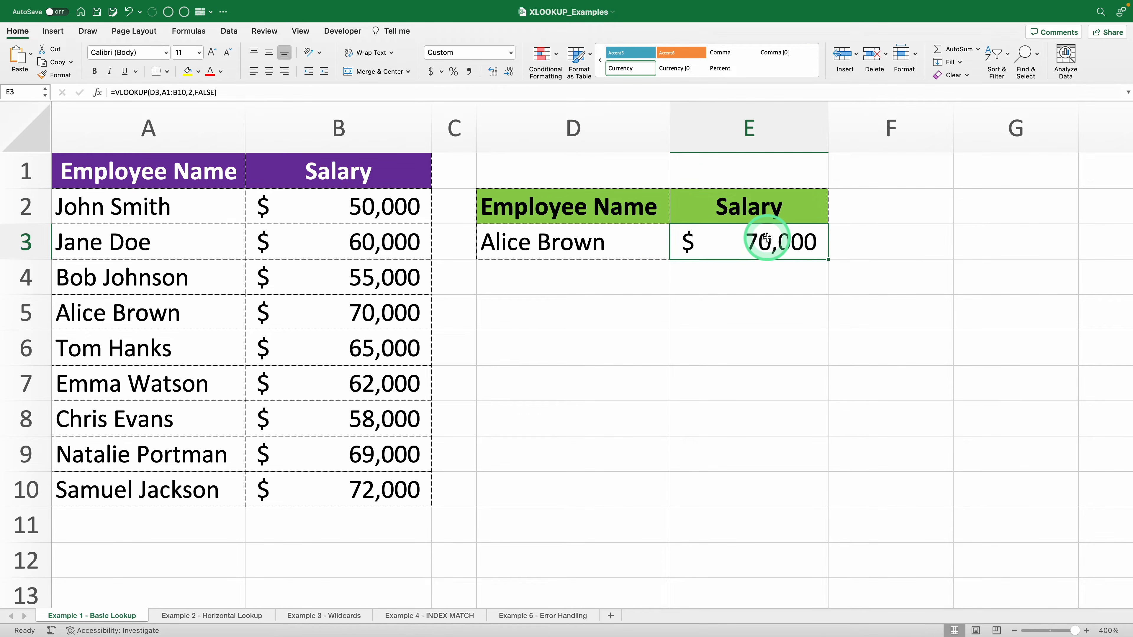
key("Delete")
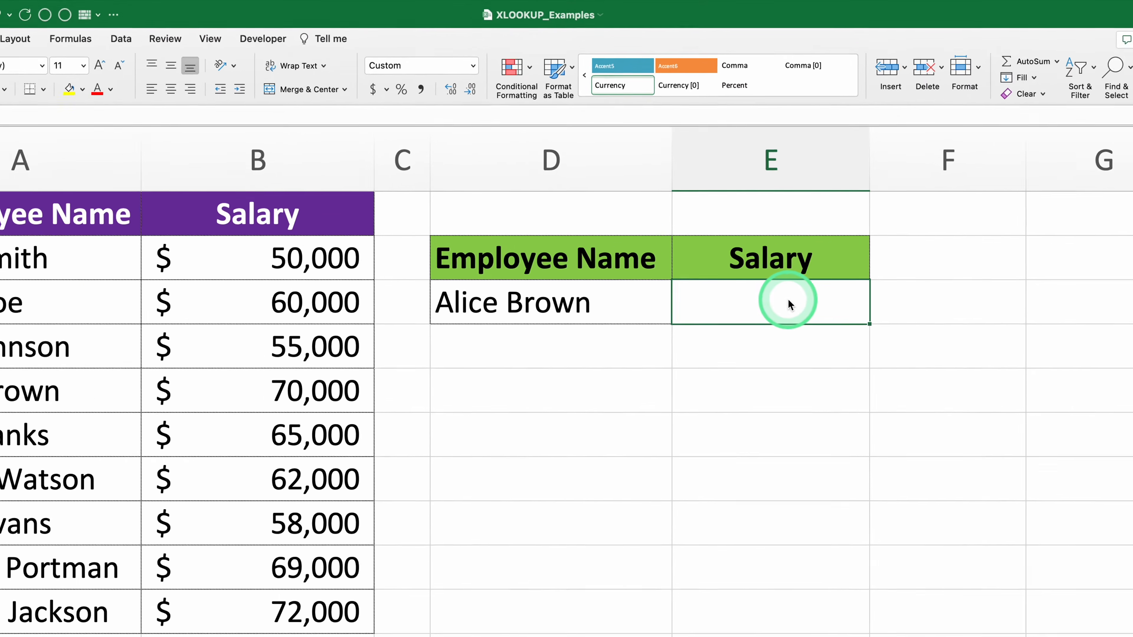
left_click(764, 314)
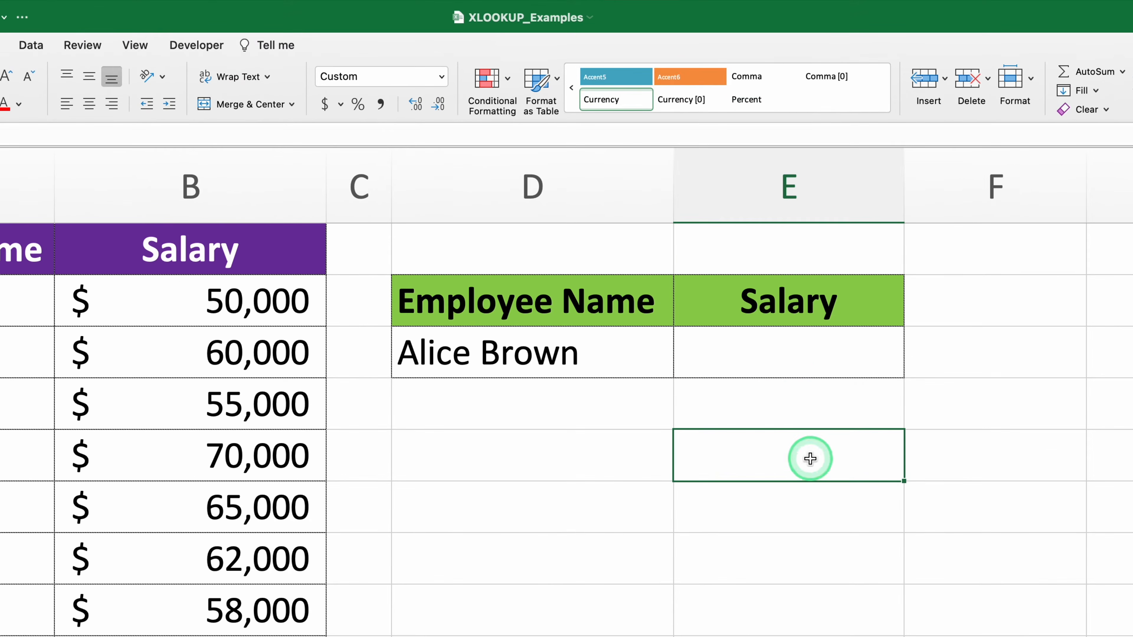
left_click(794, 357)
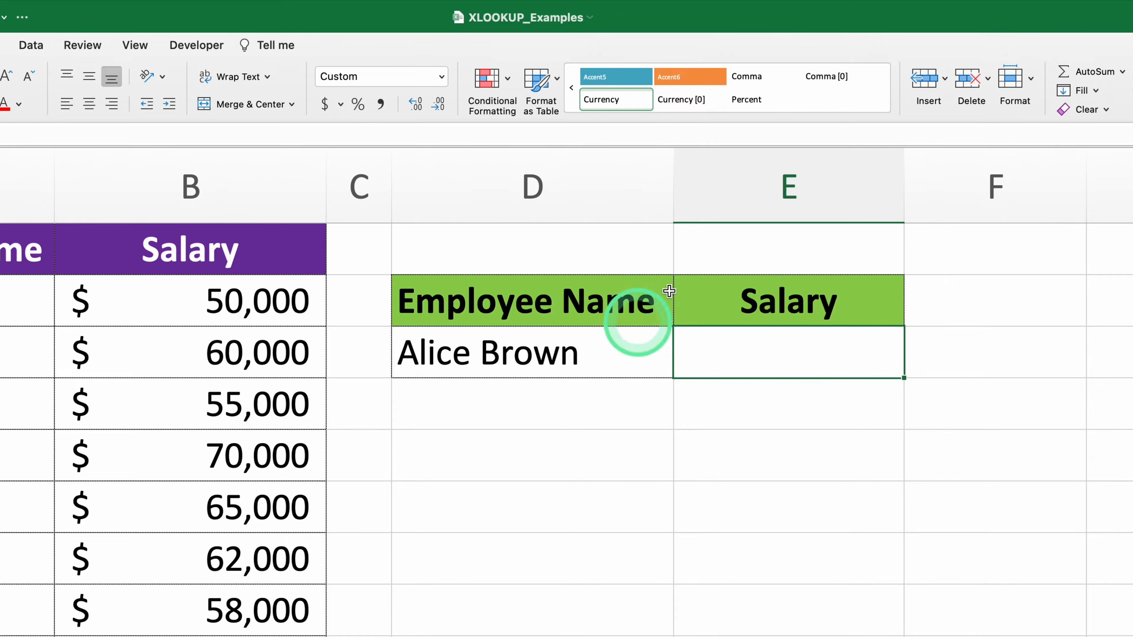
left_click(779, 207)
Enter =XLOOKUP(D3,A2:A10,B2:B10) in cell E3 to return the salary for the employee named in D3.
left_click(753, 356)
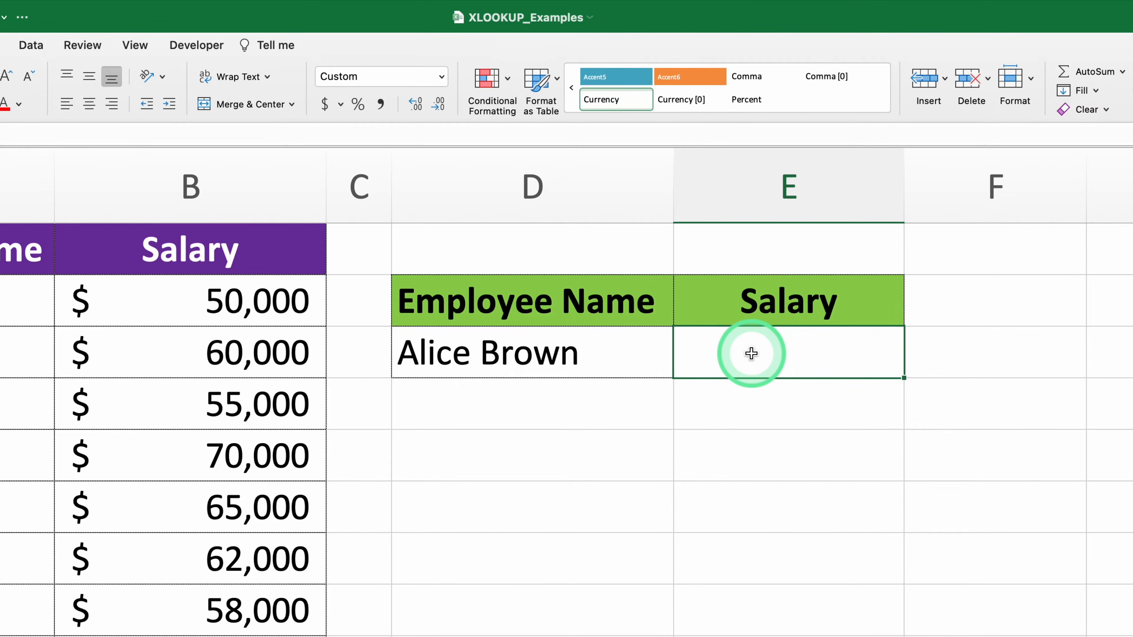
type("=XLOOKUP(")
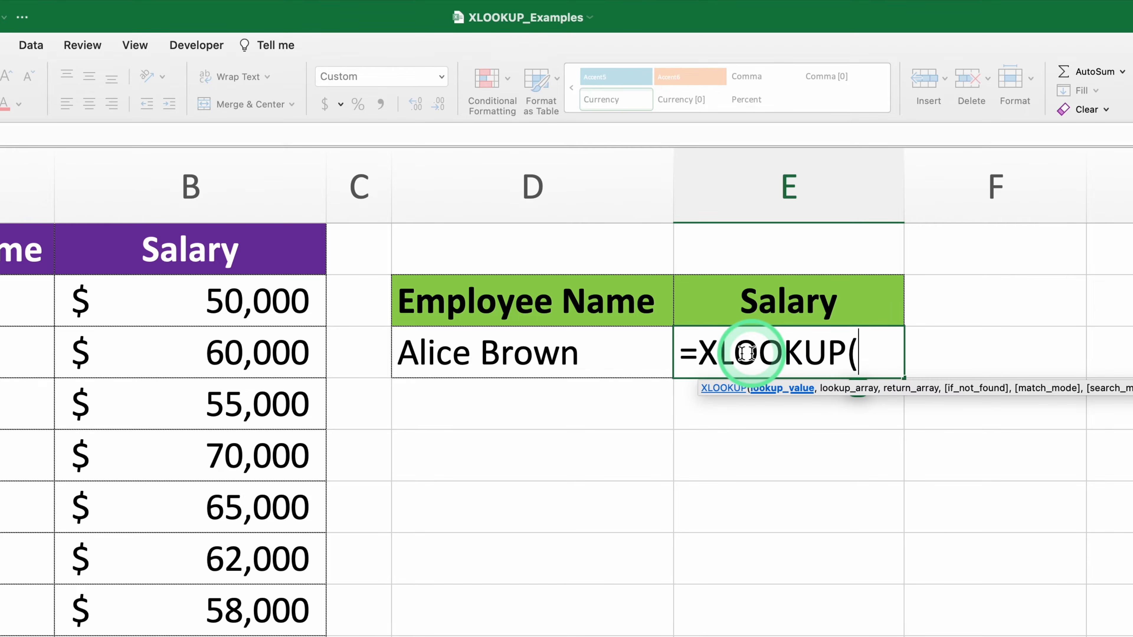
left_click(563, 357)
type(",")
left_click_drag(61, 245, 75, 636)
type(",")
left_click_drag(536, 171, 551, 564)
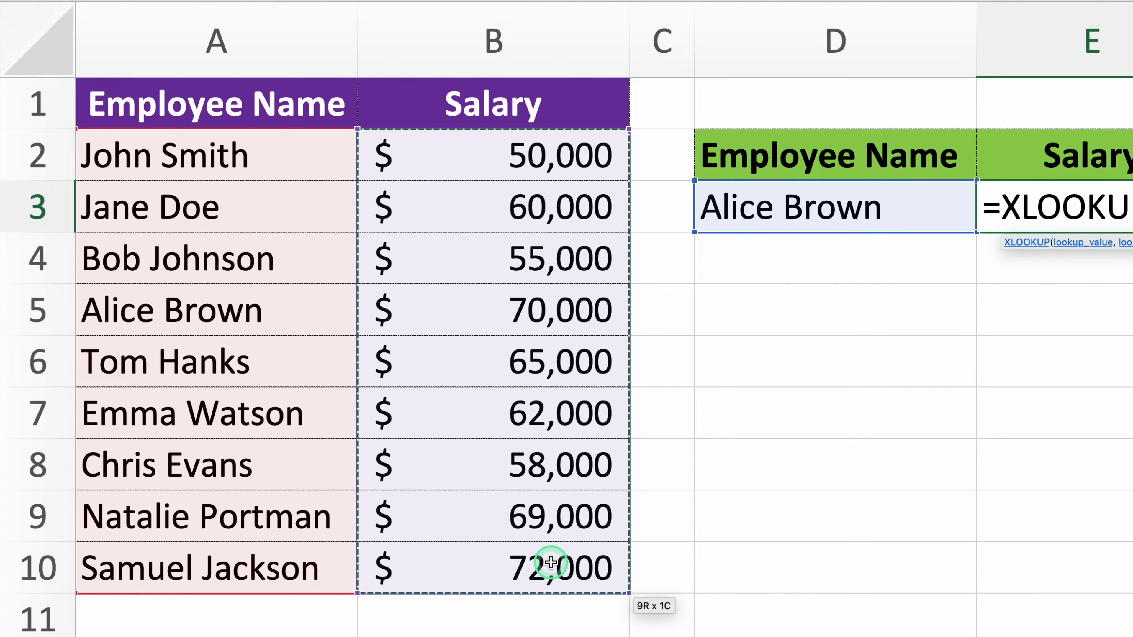
type(")")
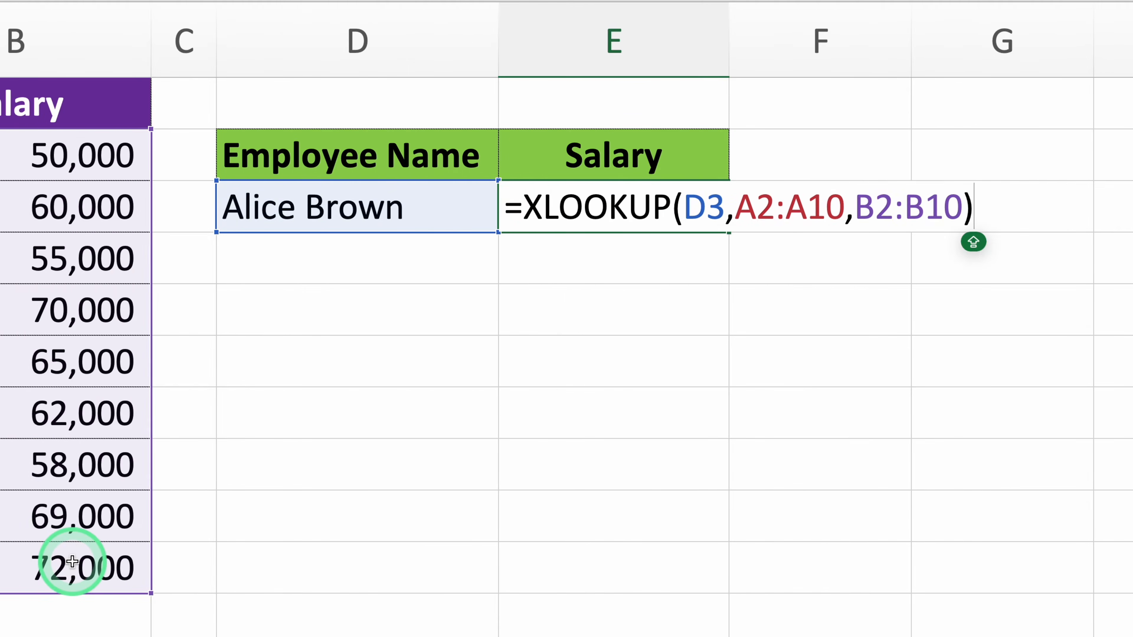
key("Return")
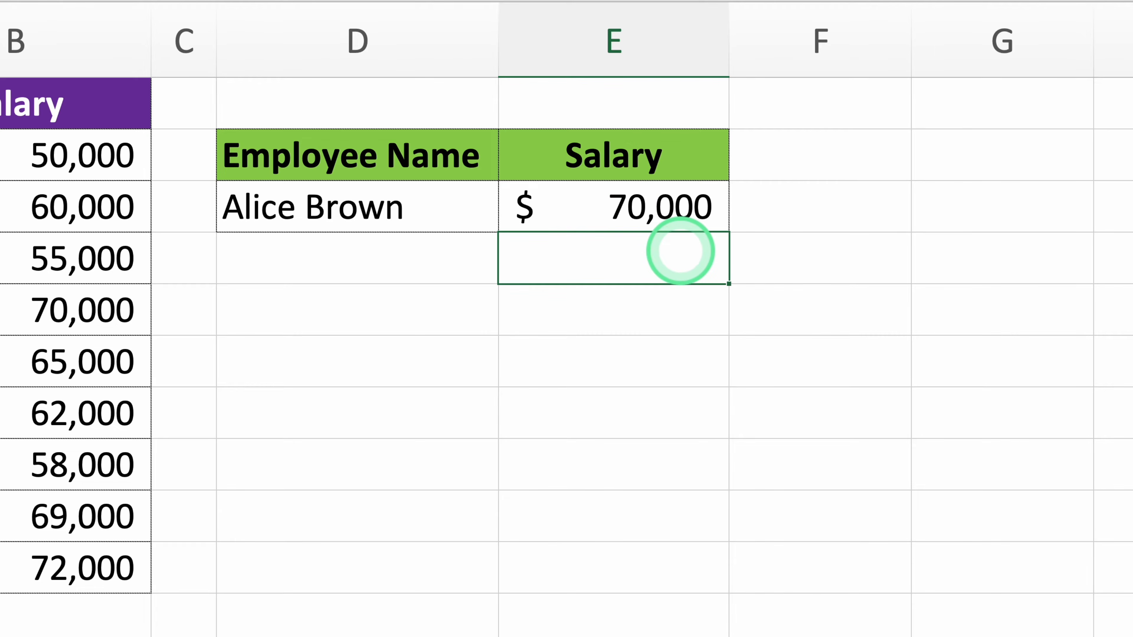
Review the lookup value, lookup array and return array of the XLOOKUP formula in cell E3.
double_click(647, 206)
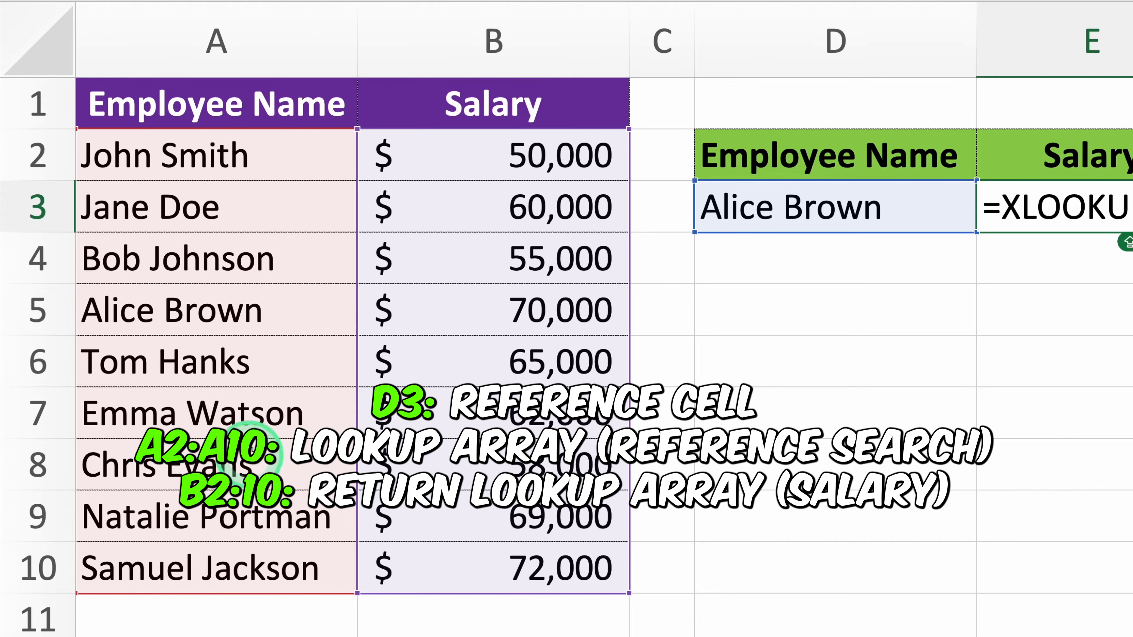
type("P(D3,A2:A10,B2:B10)")
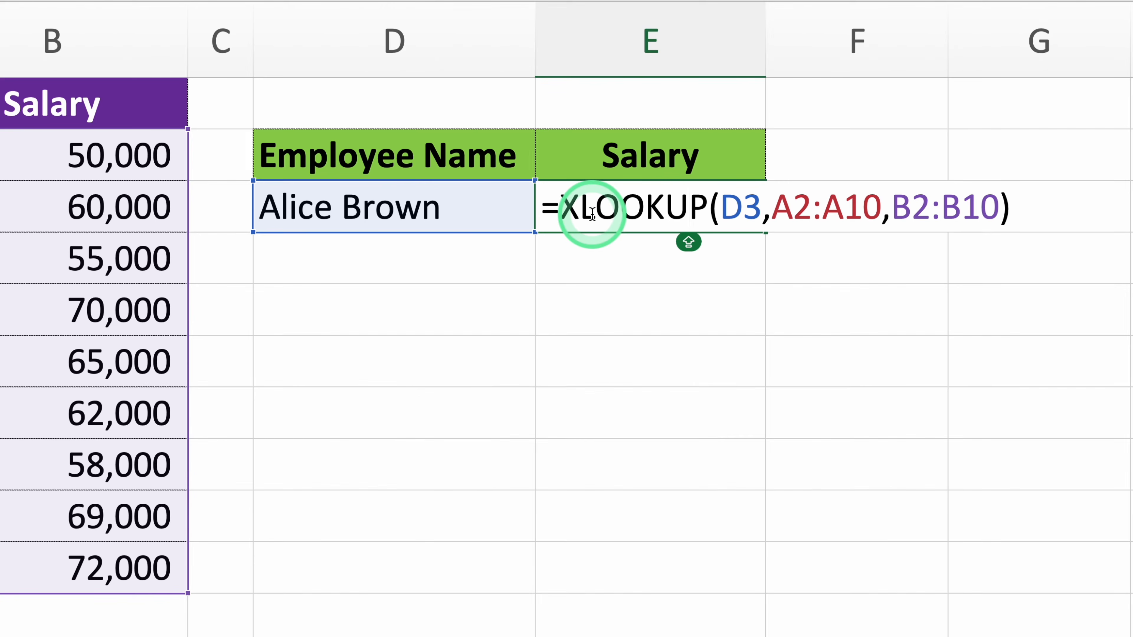
key("Return")
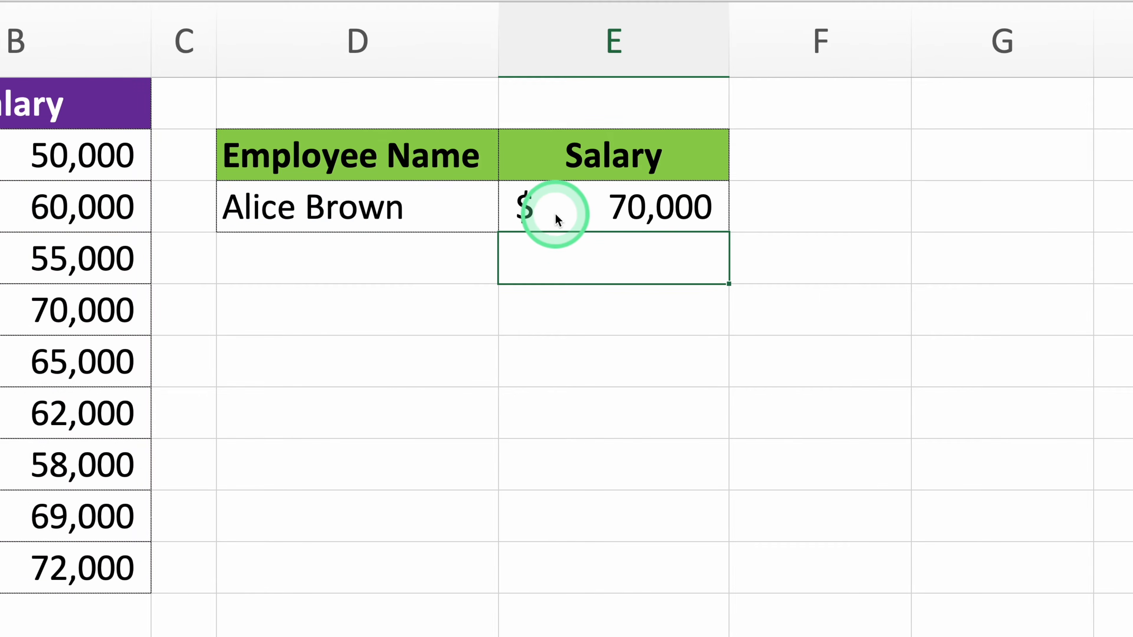
double_click(555, 219)
left_click(779, 206)
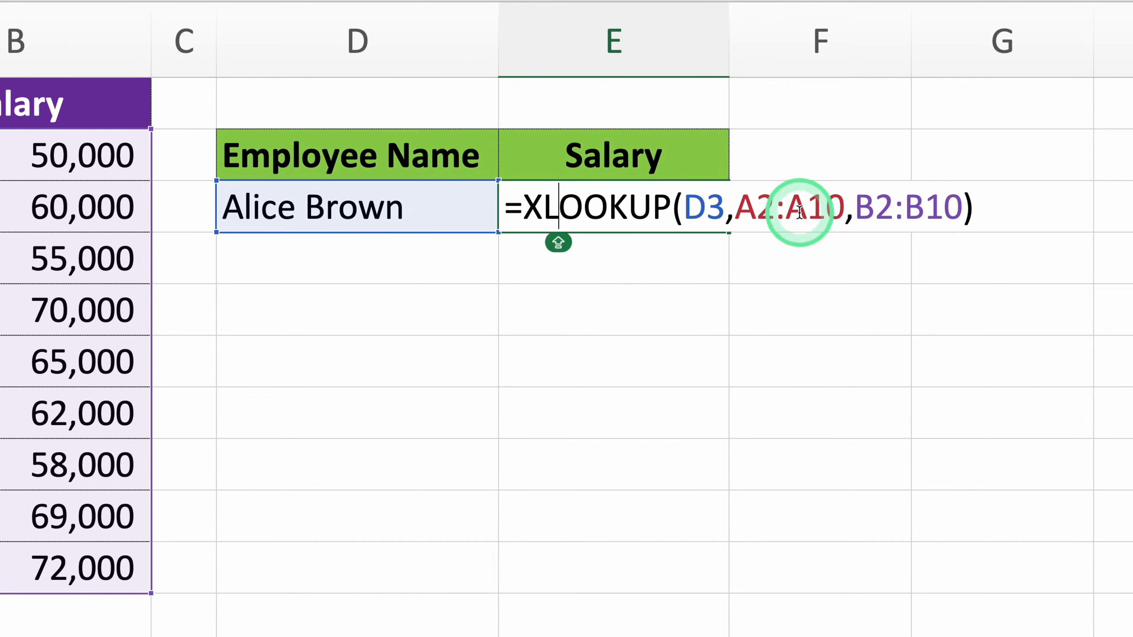
left_click(898, 208)
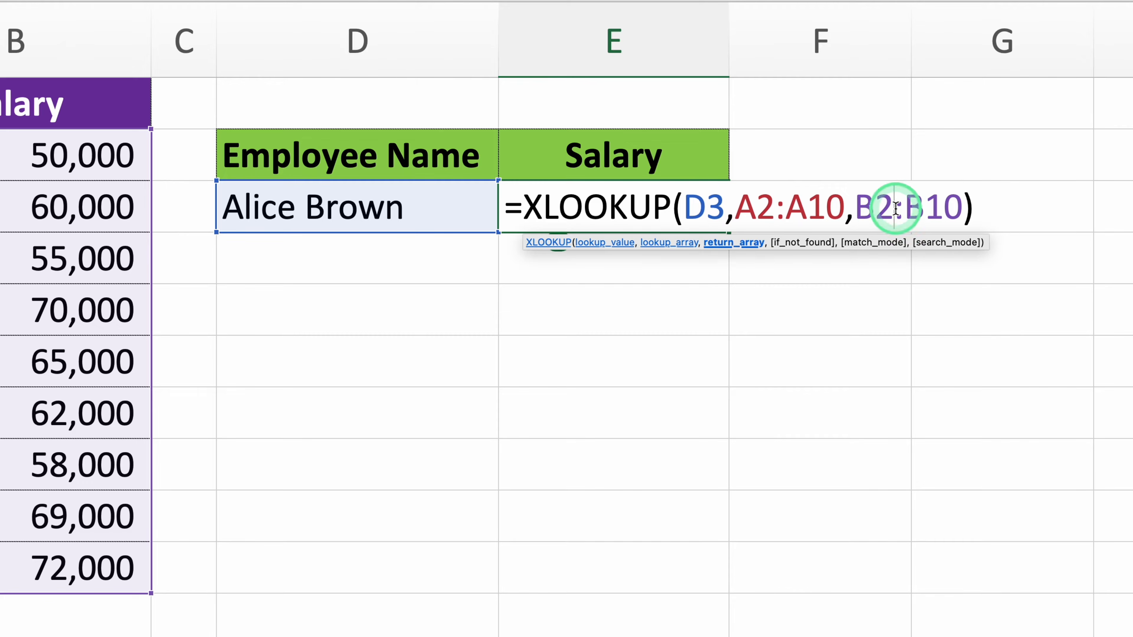
Try =VLOOKUP(D3,A1:B10,2,FALSE) in cell E3 in place of the XLOOKUP formula, and undo the replacement.
triple_click(896, 207)
key("BackSpace")
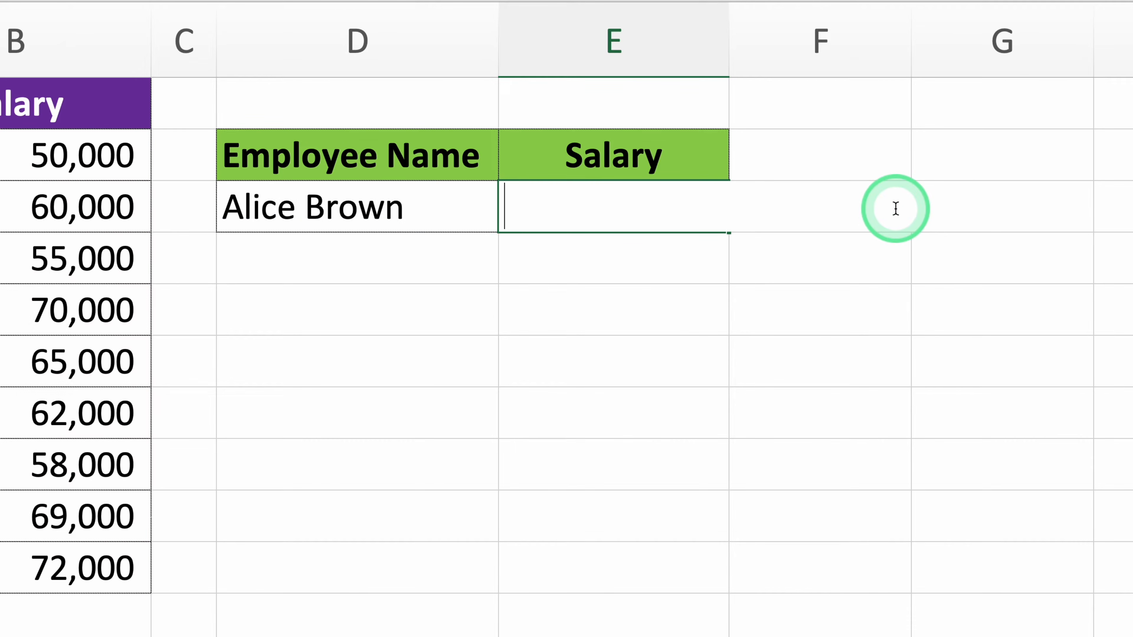
type("=VLOOKUP(D3,A1:B10,2,FALSE)")
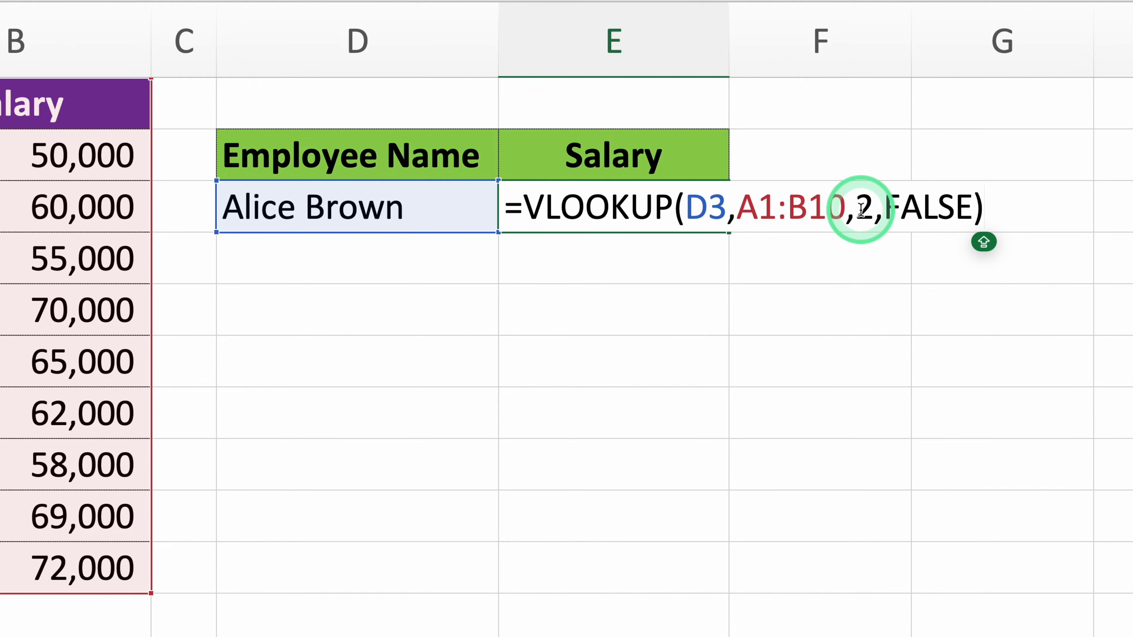
key("Return")
key("ctrl+z")
Reopen the XLOOKUP formula in E3 to compare its ranges with VLOOKUP, and select the reference cell D3.
double_click(683, 205)
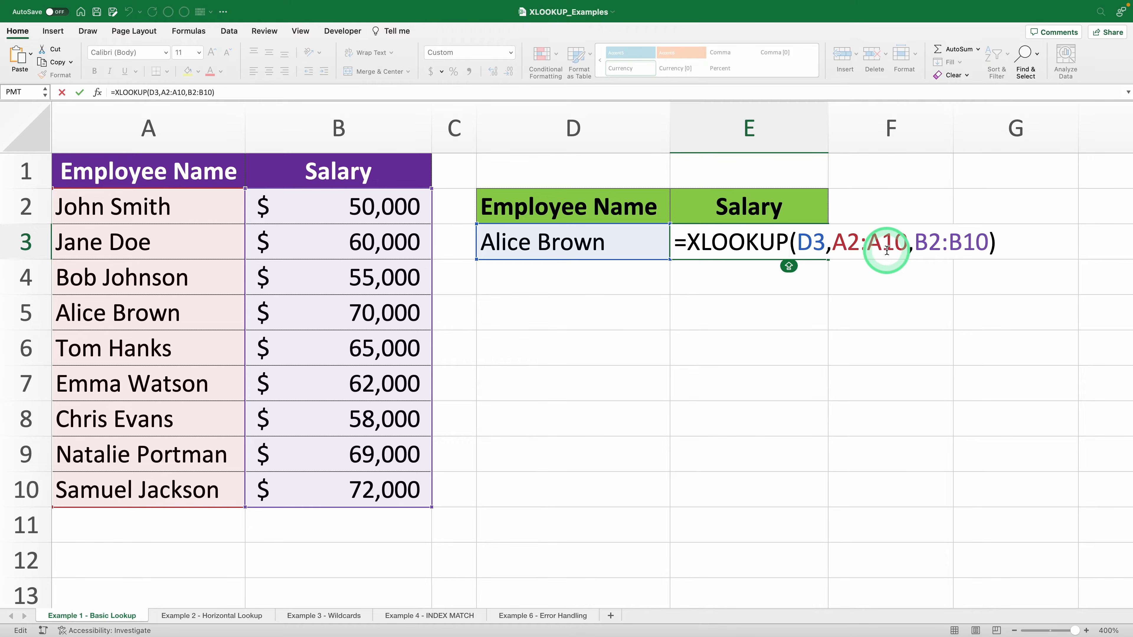
left_click(845, 248)
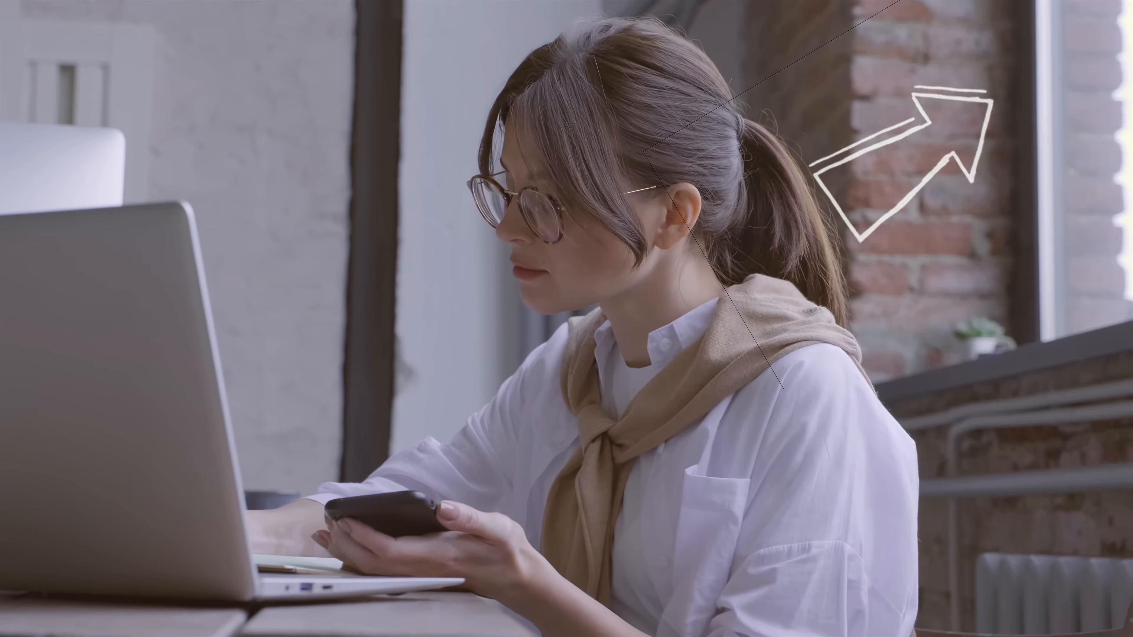
left_click(518, 245)
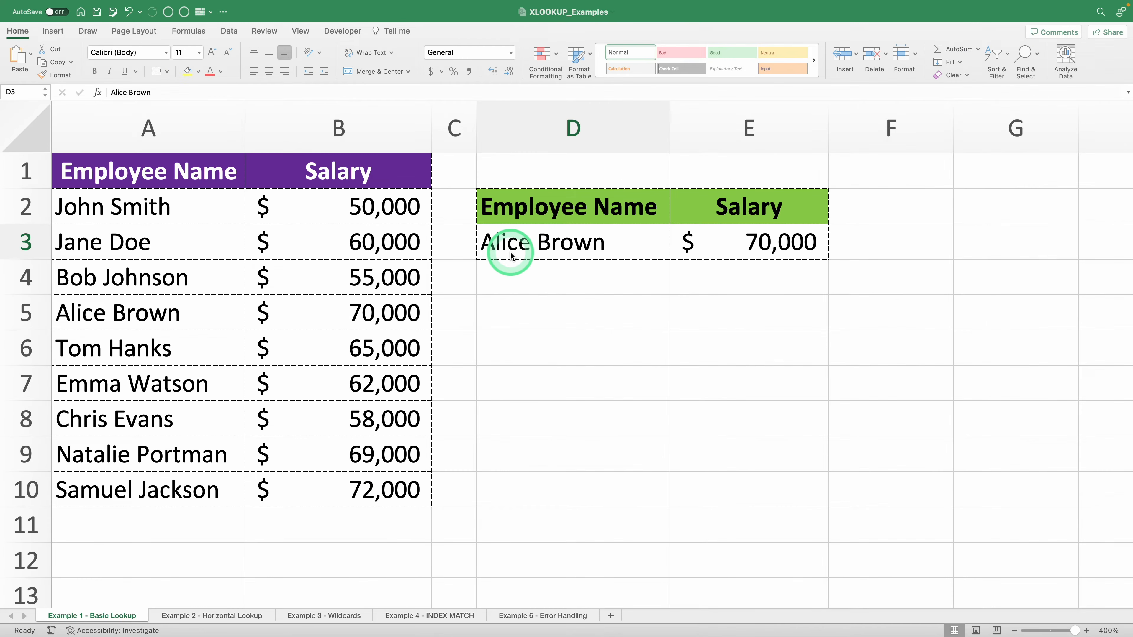
Switch to the Example 2 - Horizontal Lookup sheet and examine the product names, month headers and lookup table in A7:C8.
left_click(212, 616)
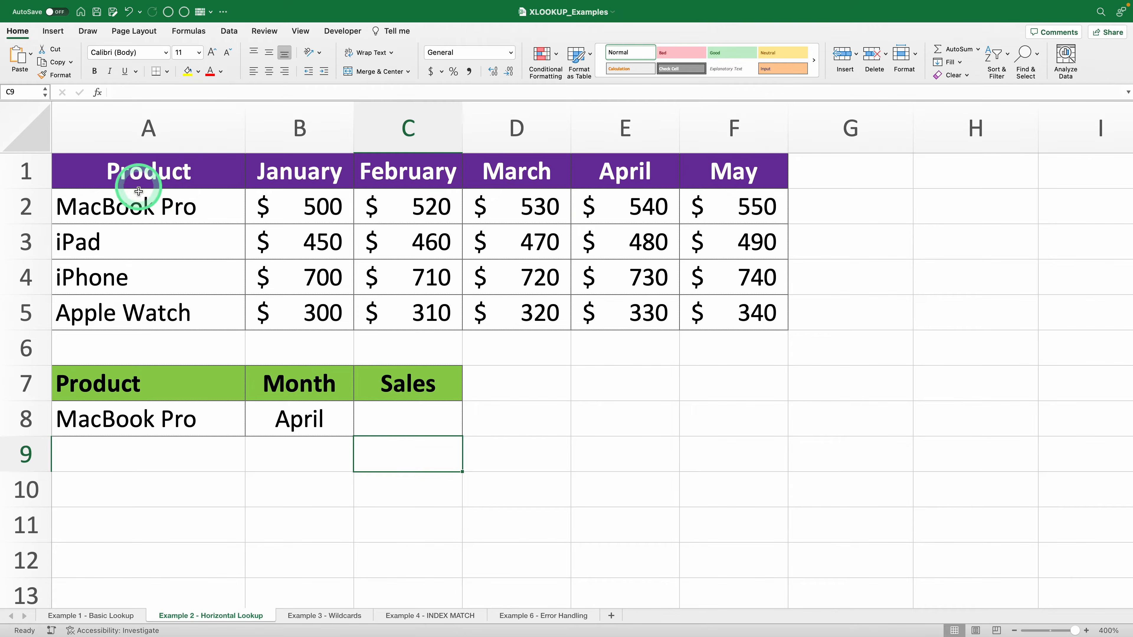
left_click_drag(139, 191, 121, 314)
left_click(31, 171)
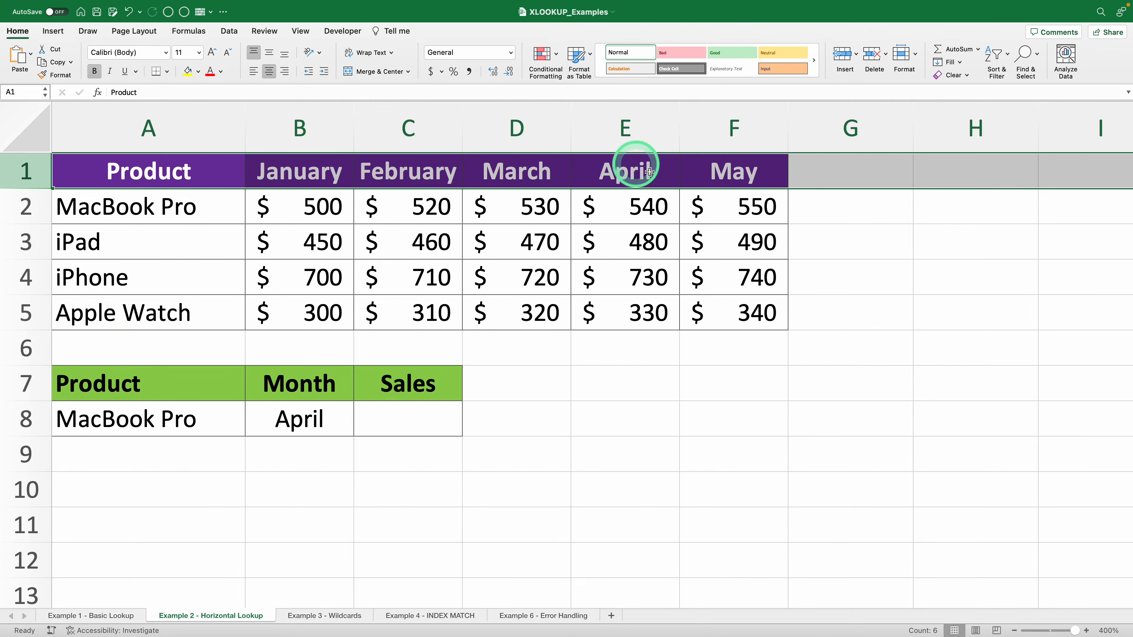
left_click_drag(177, 385, 424, 421)
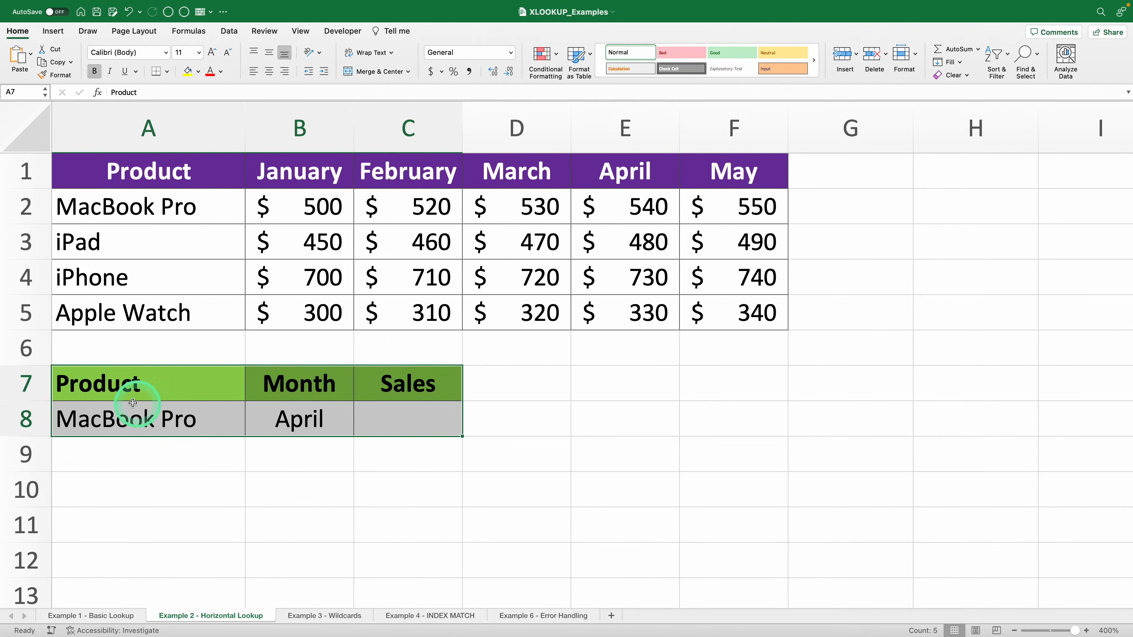
left_click_drag(111, 413, 309, 412)
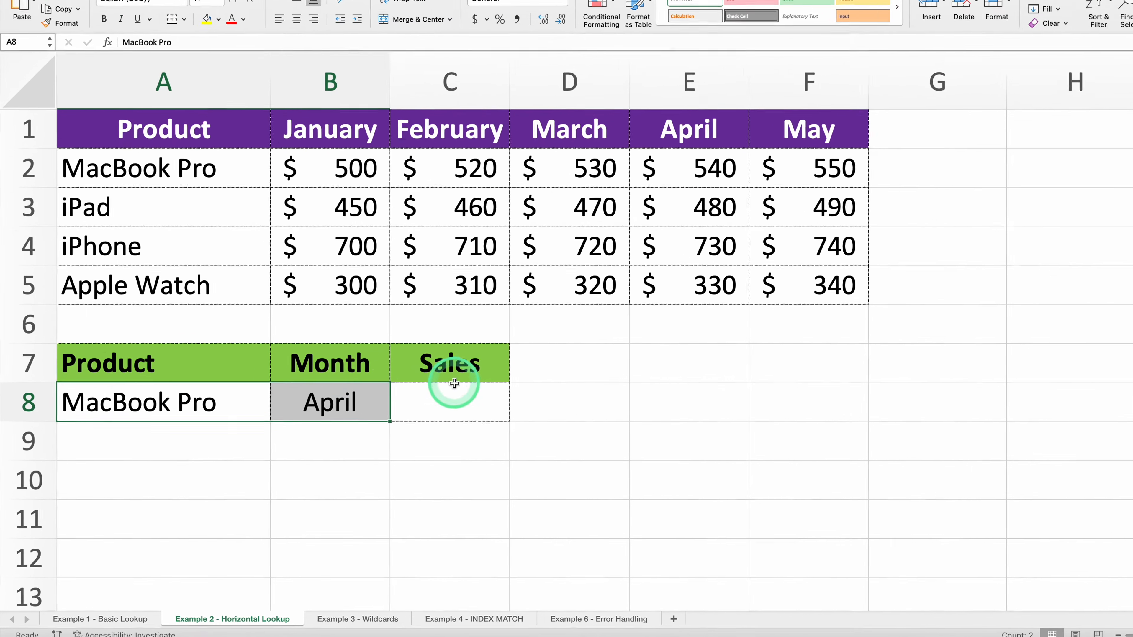
Enter =XLOOKUP(B8,A1:F1,A2:F2) in cell C8 to return the MacBook Pro sales for the month in B8.
left_click(407, 414)
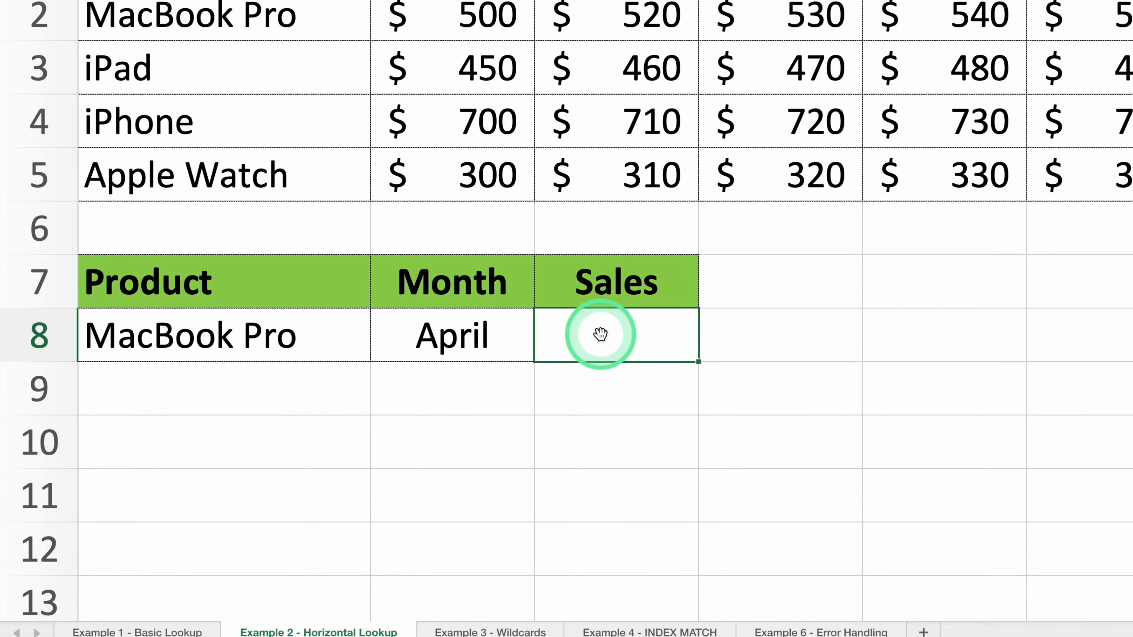
type("=XLOOKUP(")
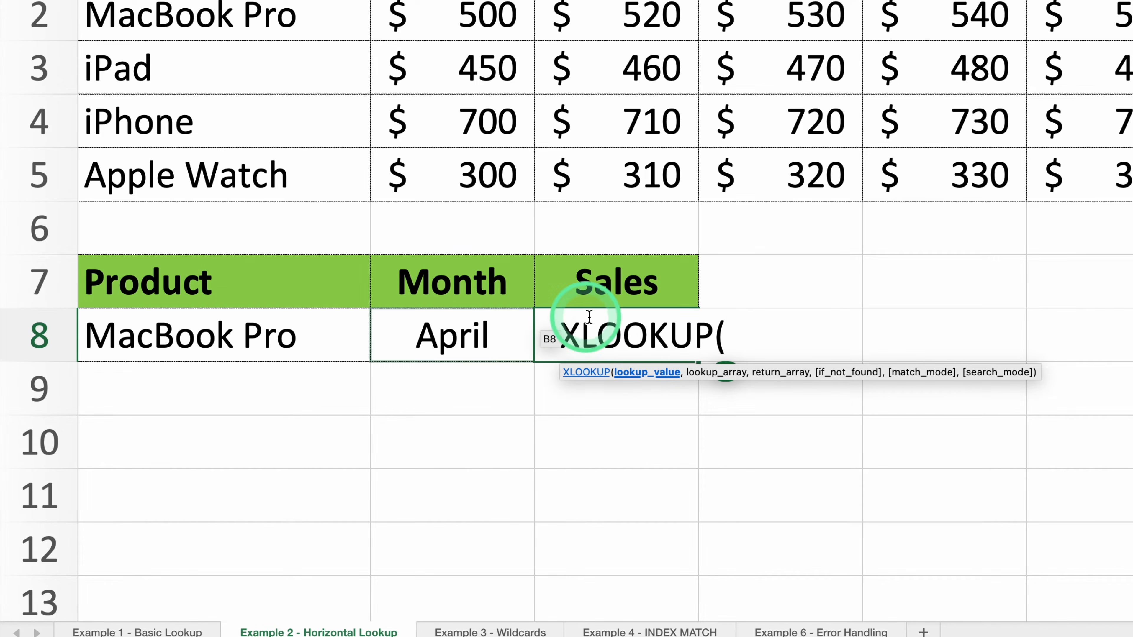
left_click(473, 329)
type(",")
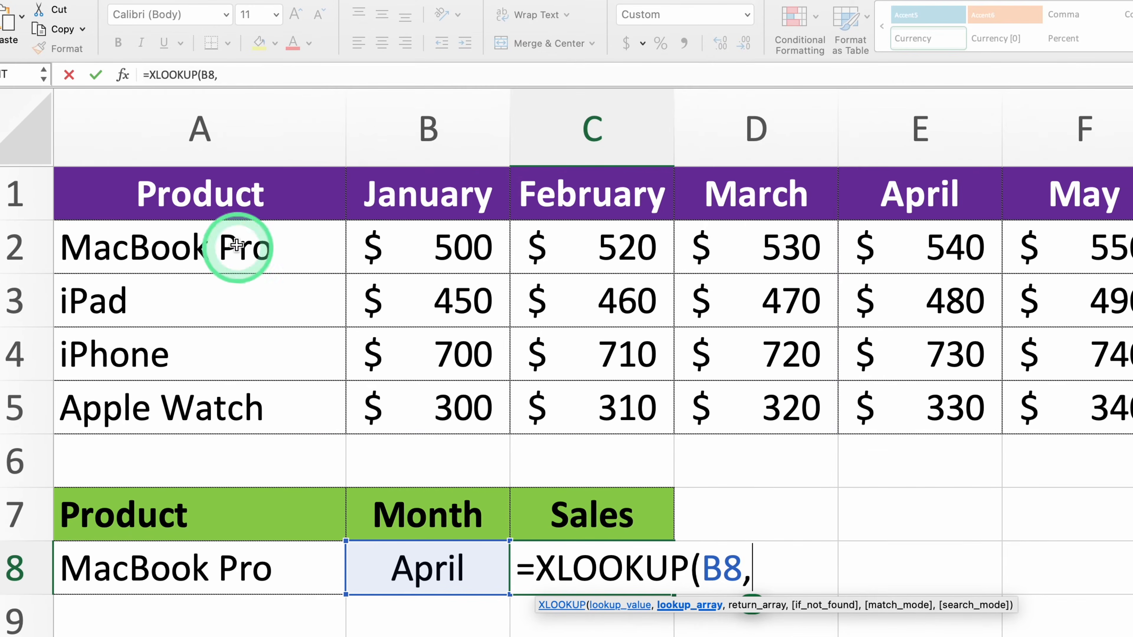
left_click_drag(240, 29, 1112, 42)
left_click_drag(1096, 205, 1110, 206)
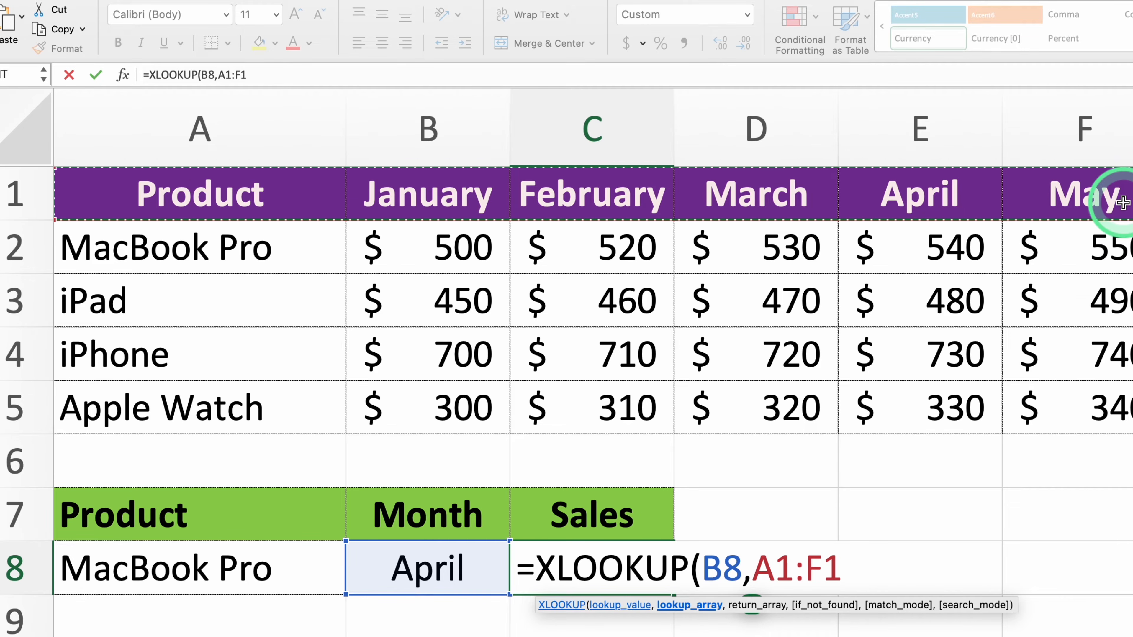
type(",")
left_click_drag(213, 270, 1113, 258)
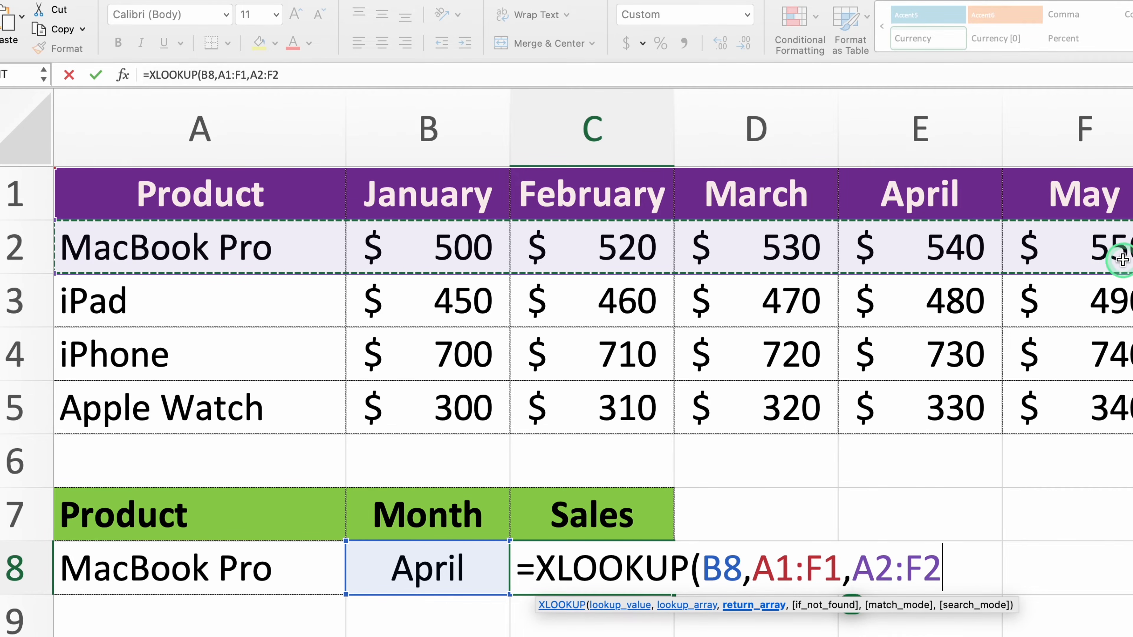
type(")")
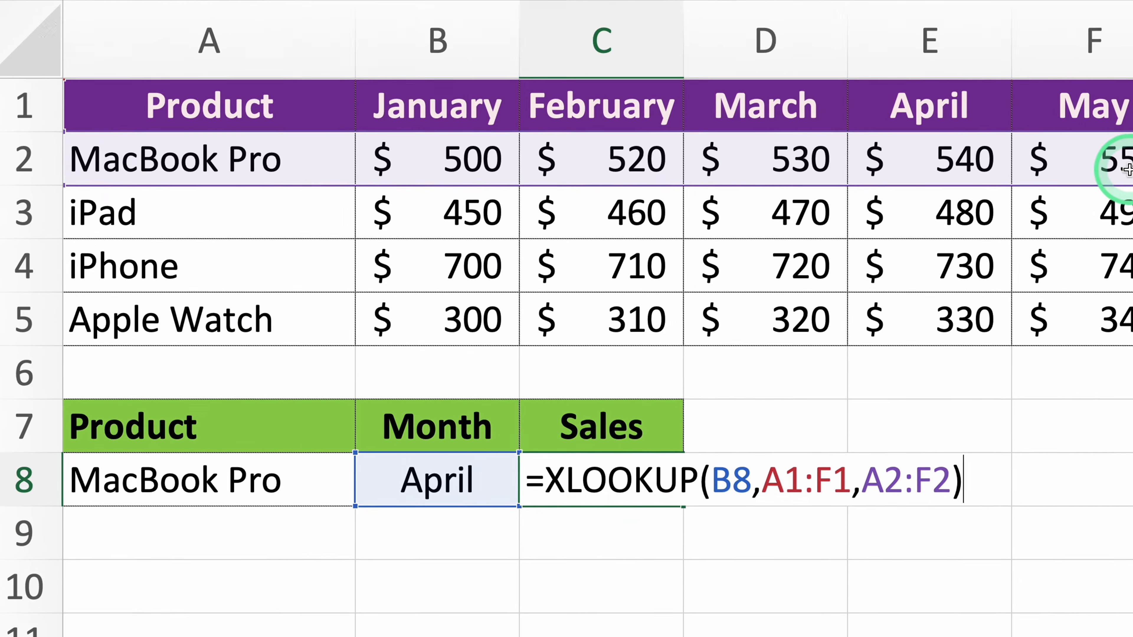
key("Return")
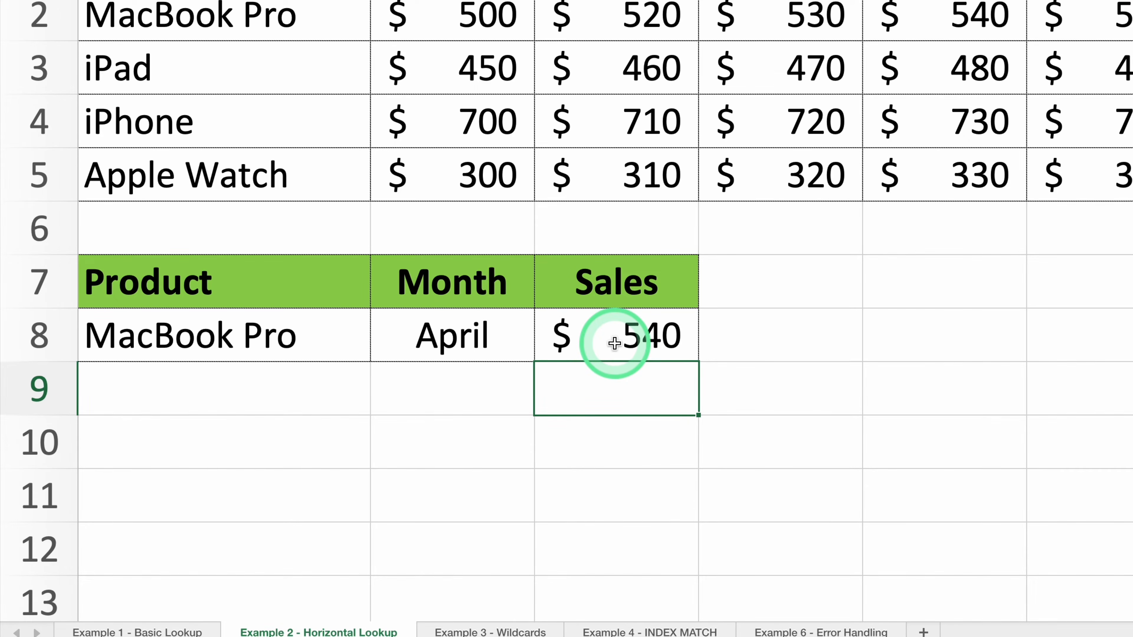
Reopen the XLOOKUP formula in the Sales cell C8 to review its lookup value, month range and return range.
left_click(615, 343)
double_click(616, 339)
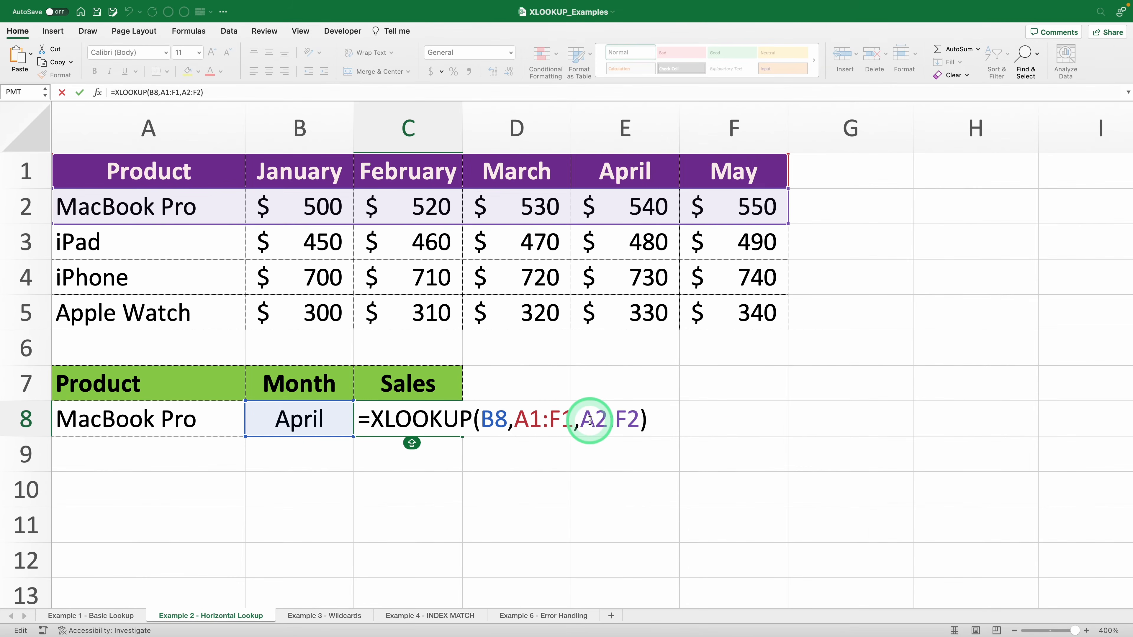
left_click(590, 421)
key("Return")
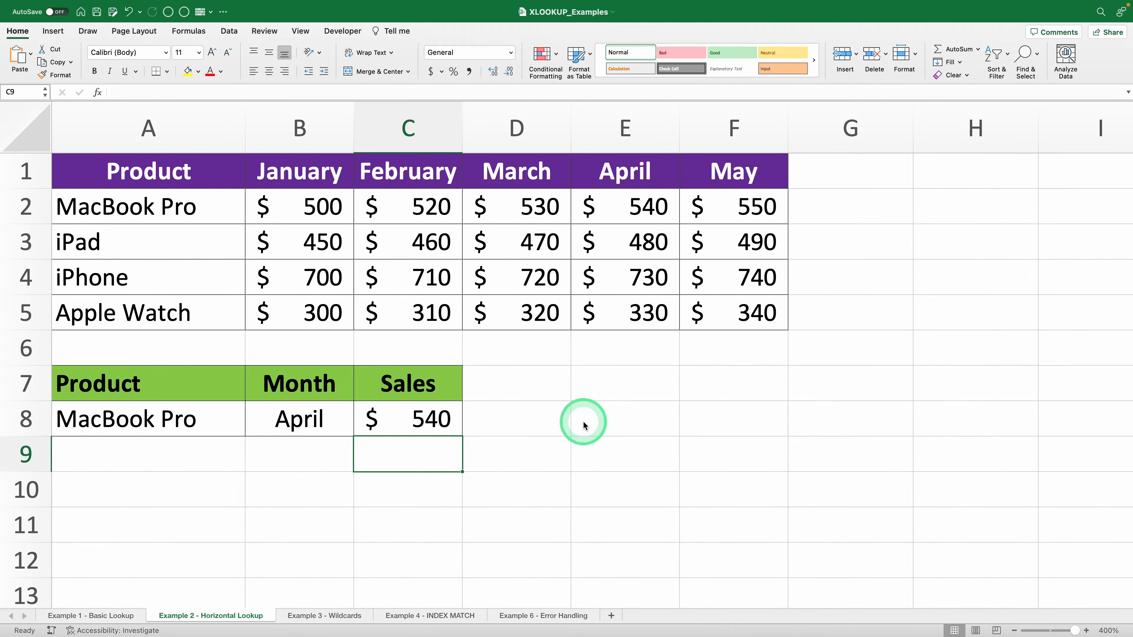
left_click(584, 425)
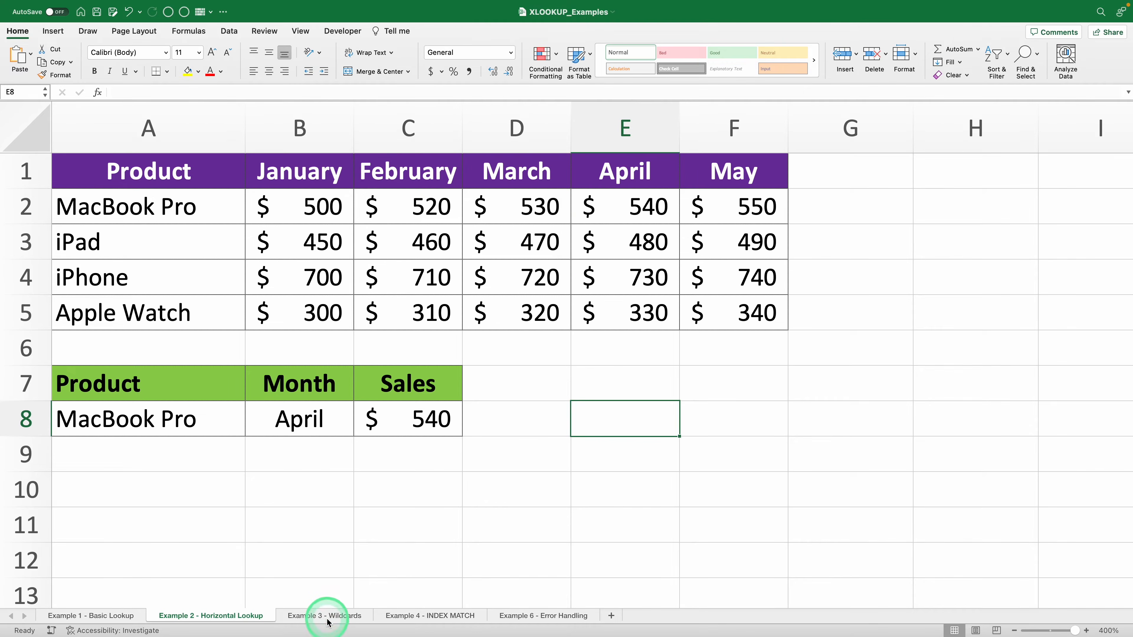
Switch to the Example 3 - Wildcards sheet and examine the product codes, prices and the iPhone lookup table in D2:E3.
left_click(327, 618)
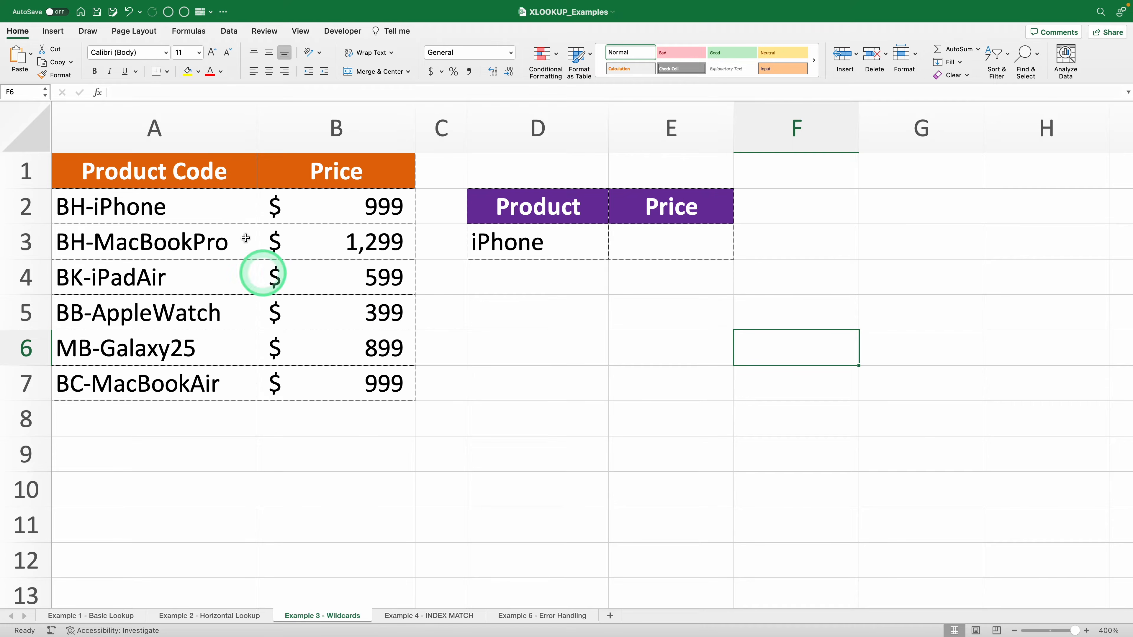
left_click(192, 137)
left_click(337, 134)
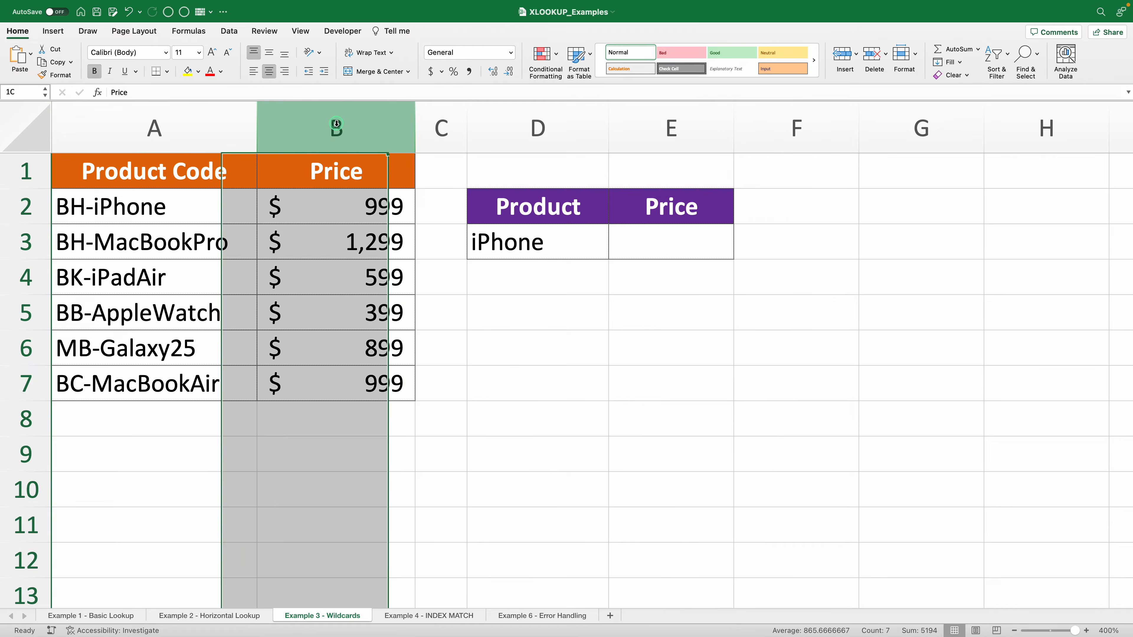
left_click_drag(536, 199, 659, 237)
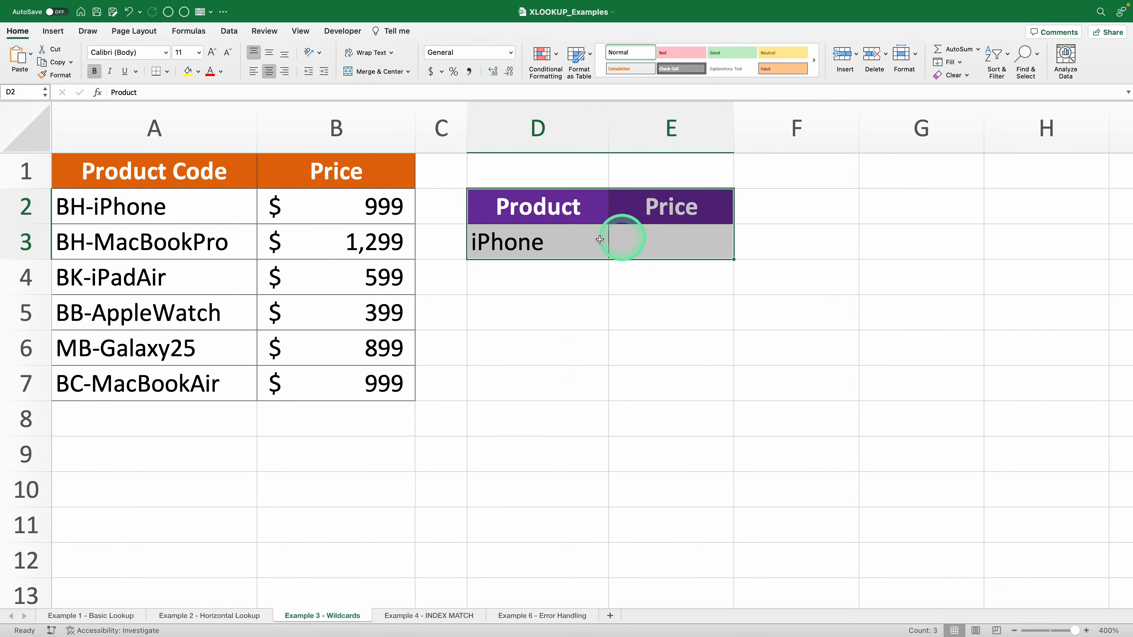
left_click(580, 241)
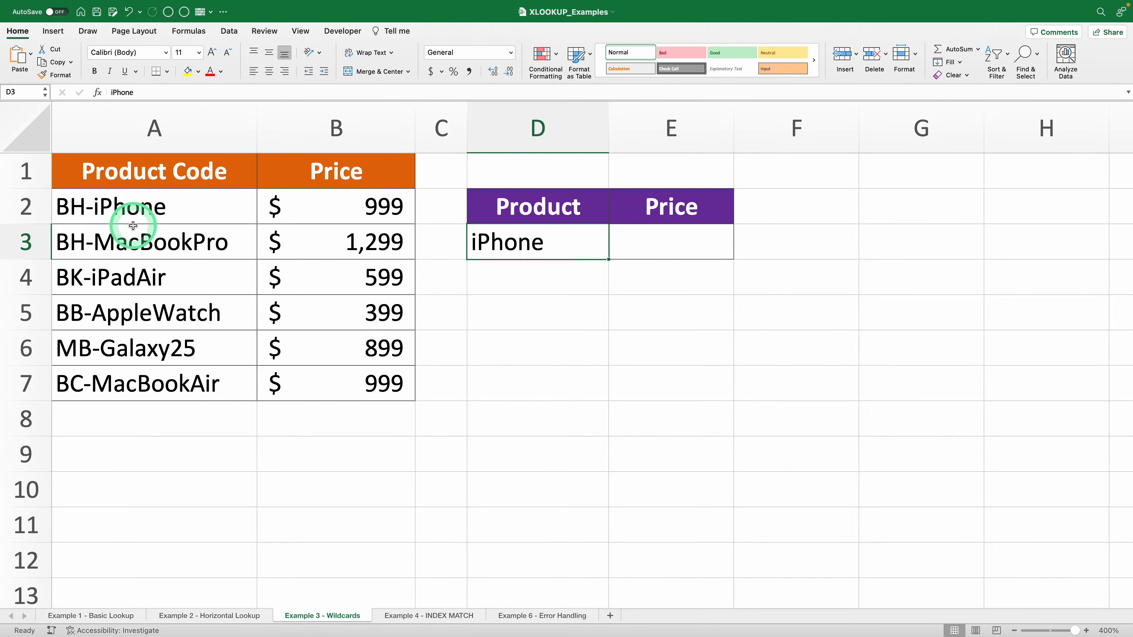
left_click(156, 208)
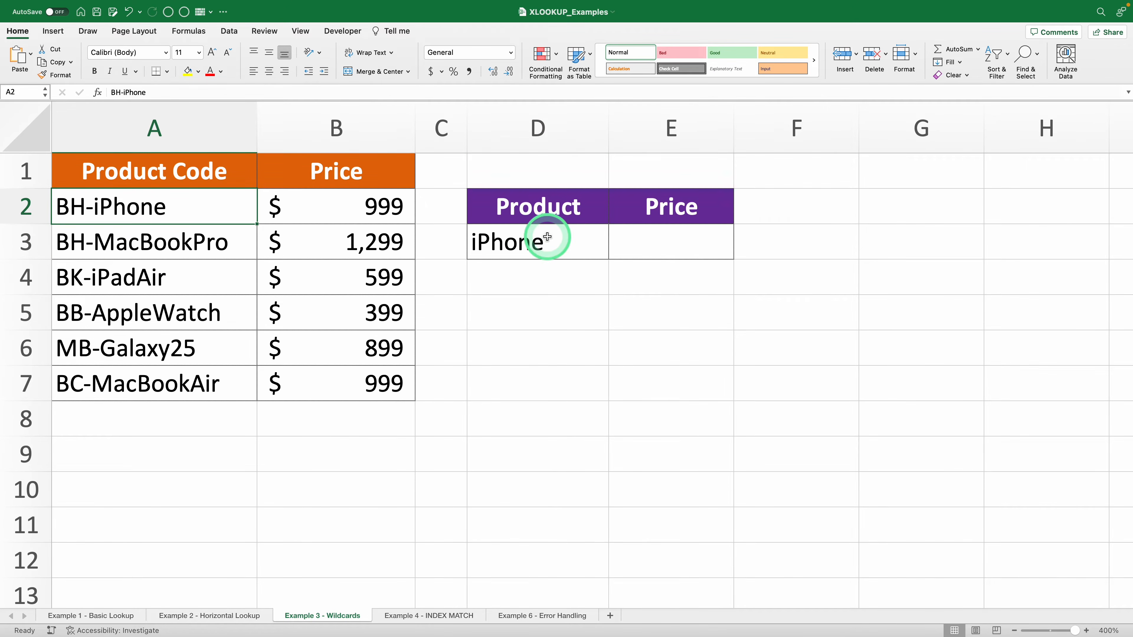
left_click(534, 239)
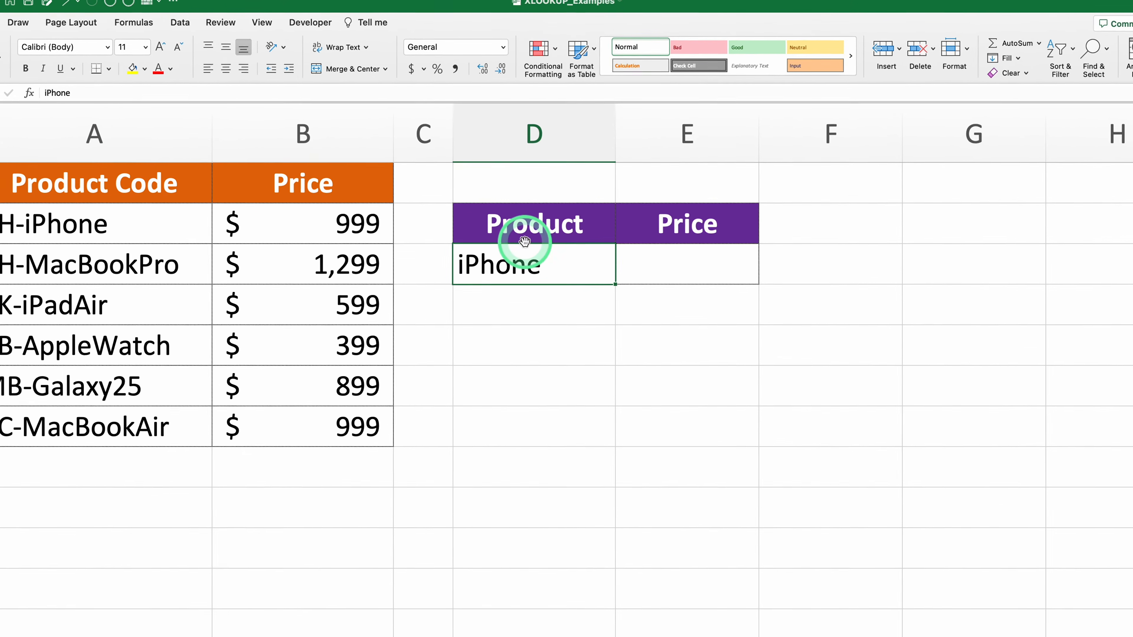
Enter =XLOOKUP("*"&D3&"*",A2:A7,B2:B7,"",2) in cell E3 to return the price by wildcard match on the product code.
left_click(696, 268)
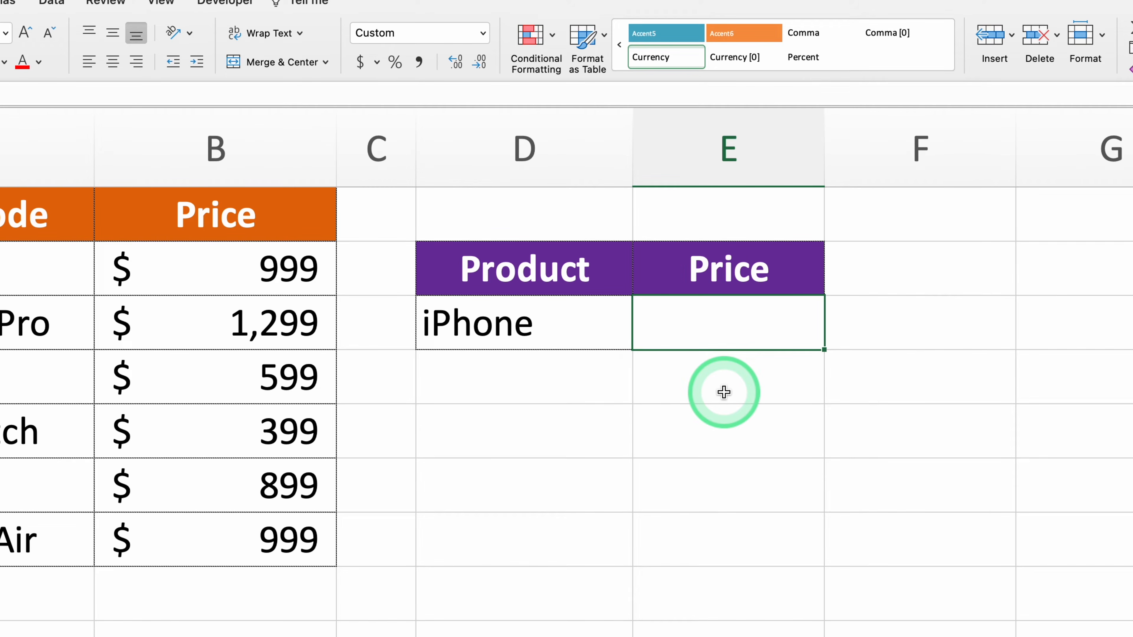
type("=XLOOKUP(\"*\"&")
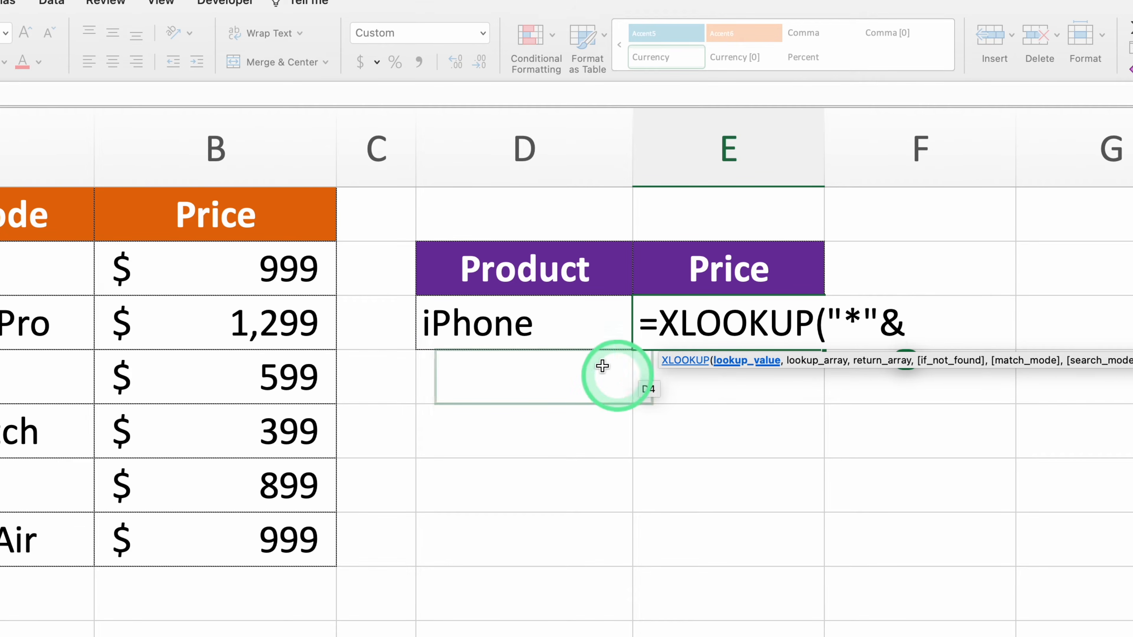
left_click(569, 328)
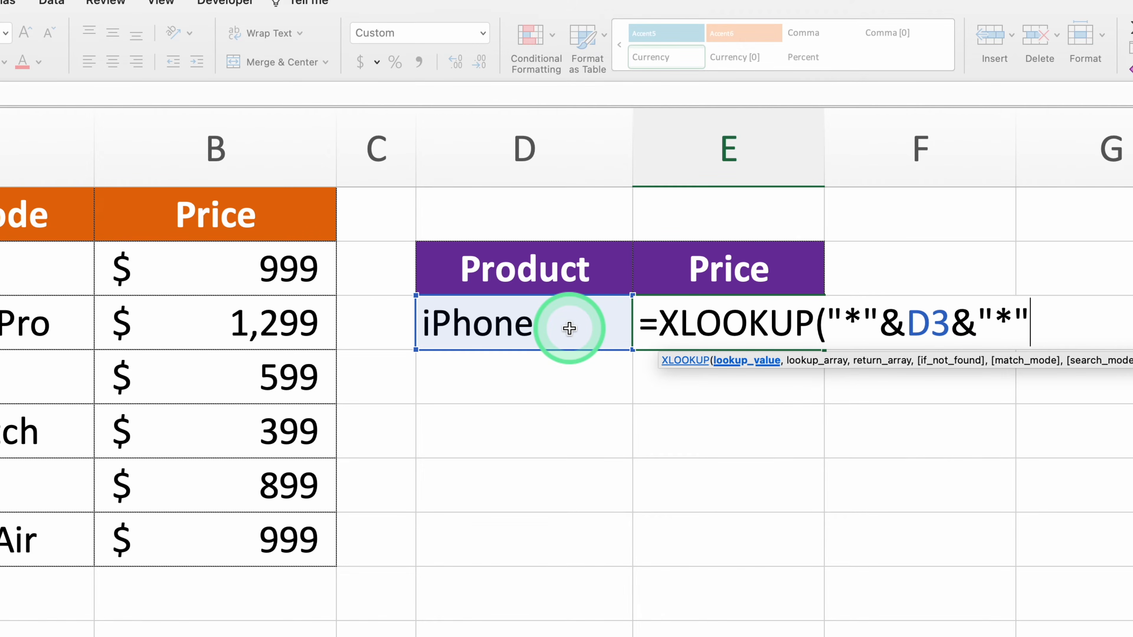
type(",")
left_click_drag(142, 192, 170, 390)
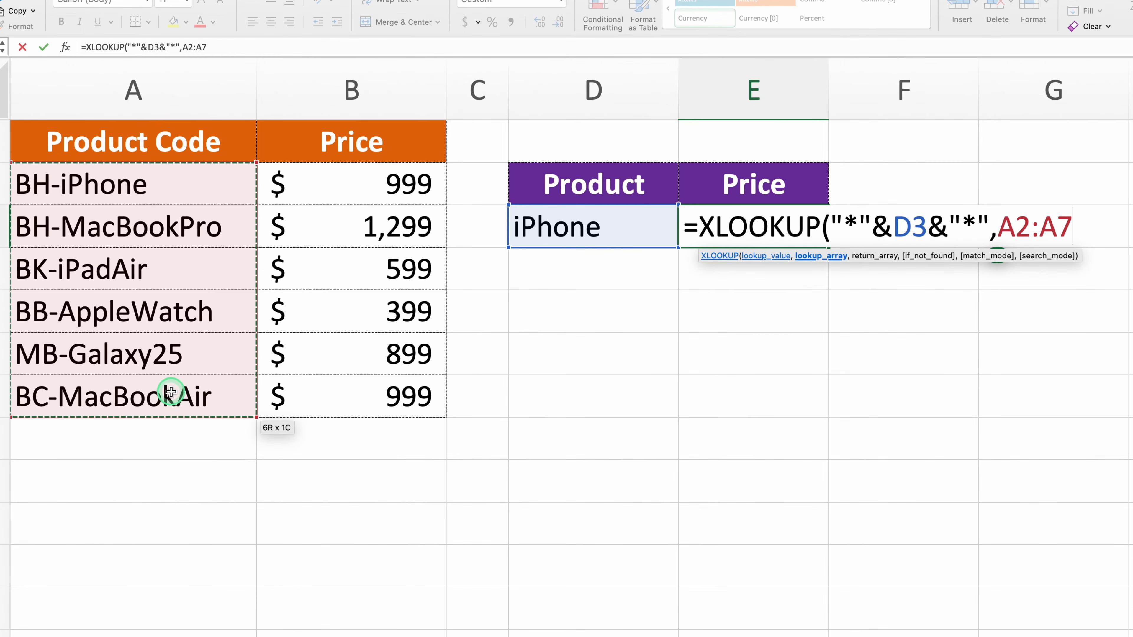
type(",")
left_click_drag(341, 185, 344, 408)
type(",\"\",")
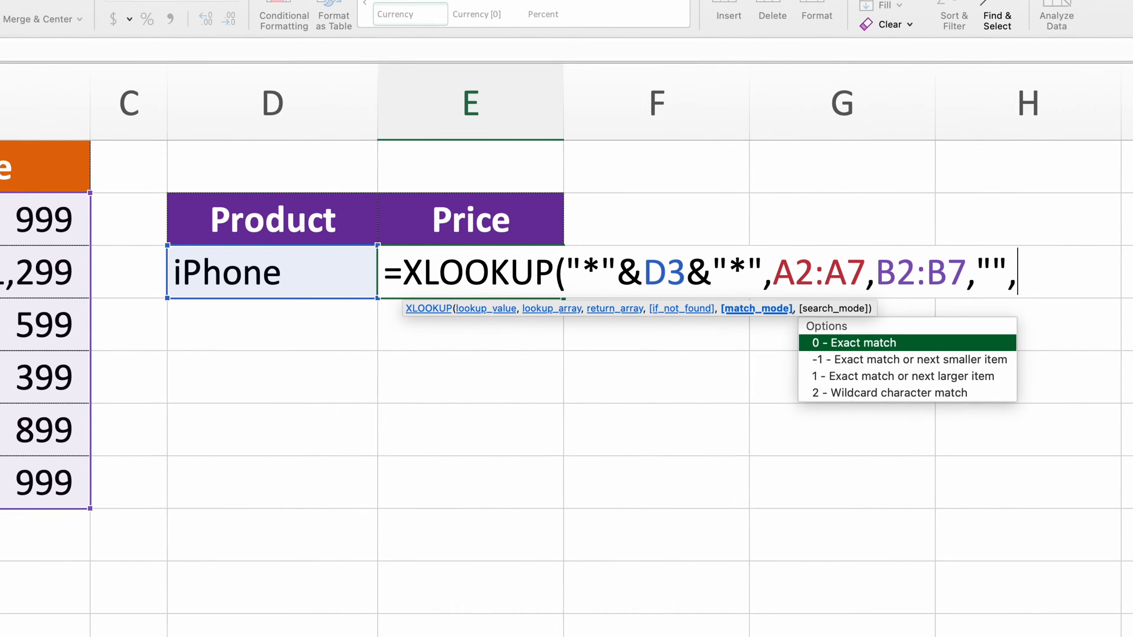
type("2)")
key("Return")
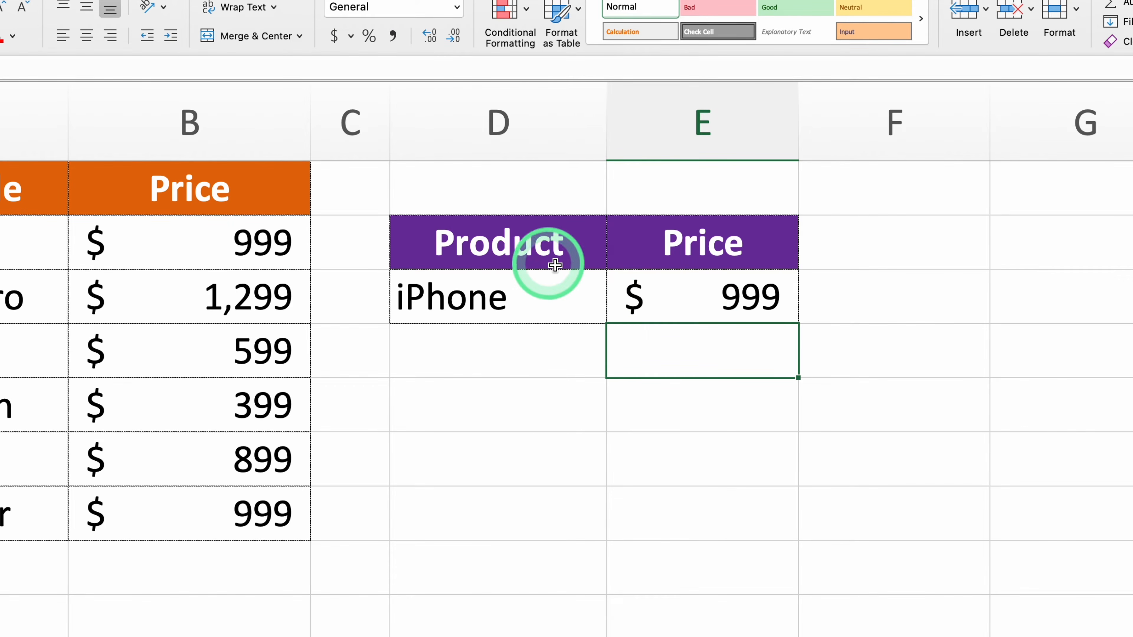
Reopen the wildcard XLOOKUP formula in E3 to review its arguments, leaving it as entered.
left_click(748, 297)
double_click(727, 288)
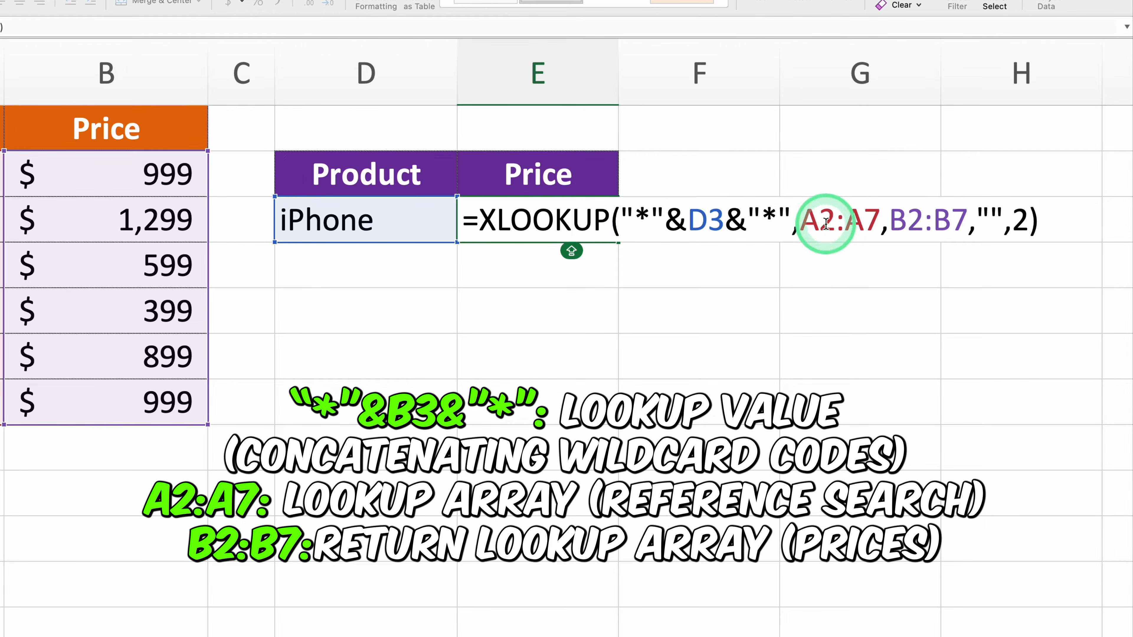
left_click(816, 225)
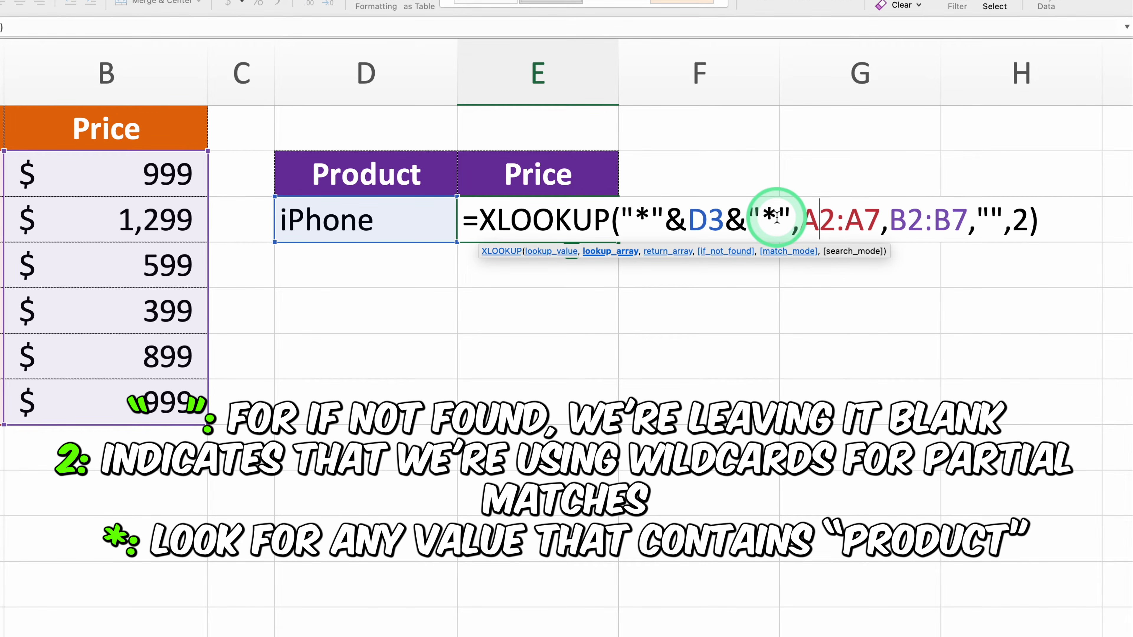
key("Return")
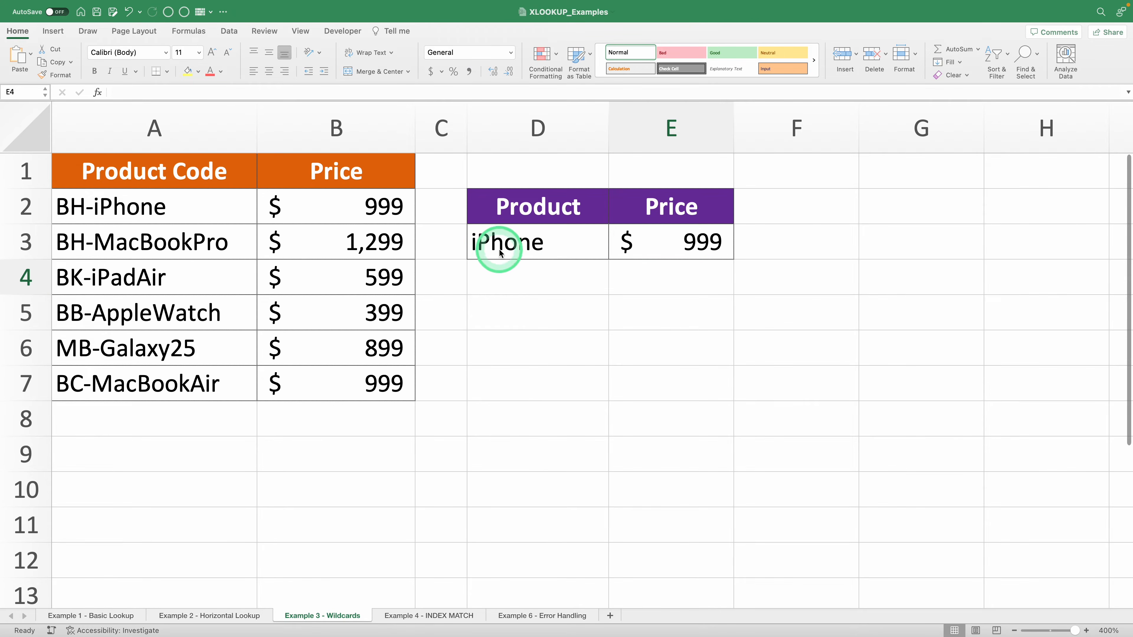
Switch to the Example 4 - INDEX MATCH sheet and examine the regions, product headers and the lookup table in A7:C8.
left_click(430, 618)
left_click(429, 618)
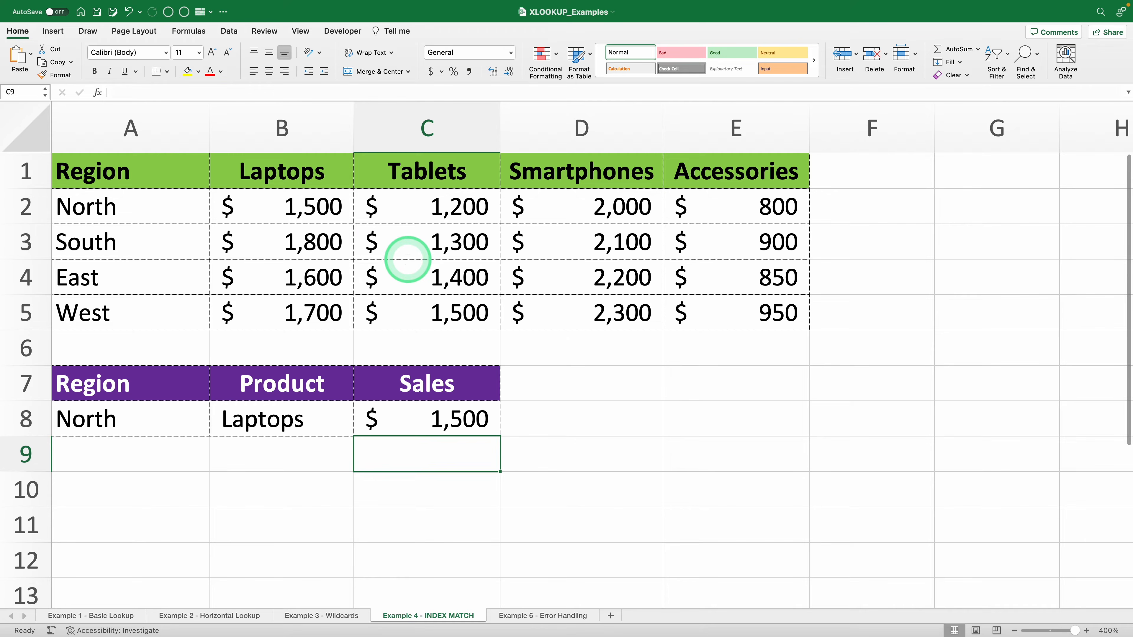
left_click(406, 255)
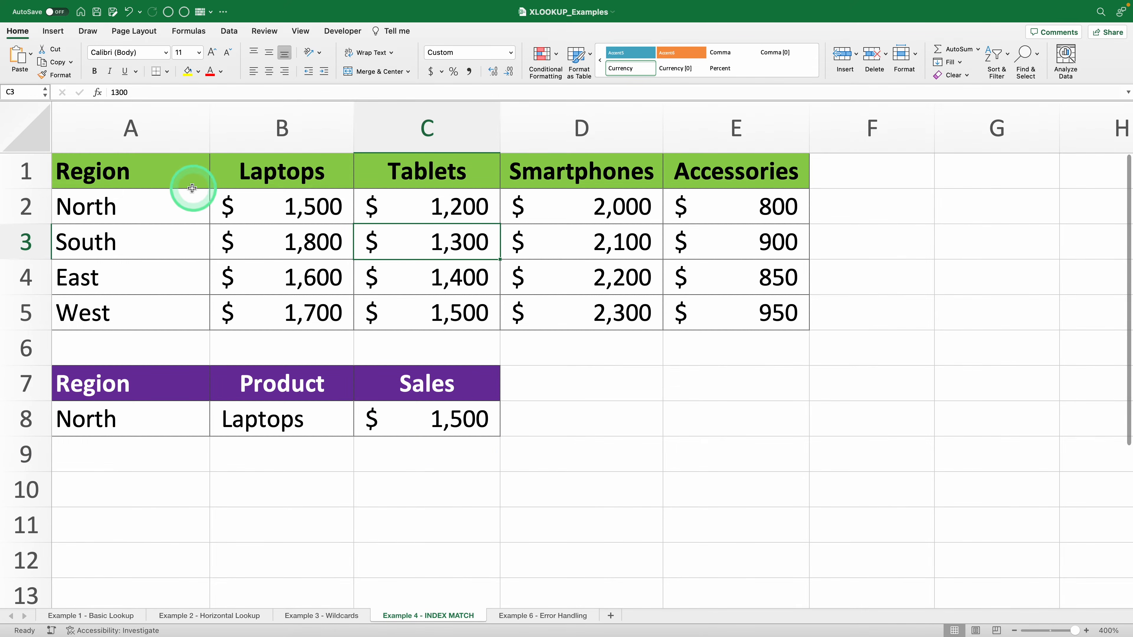
left_click_drag(165, 175, 170, 302)
left_click(28, 175)
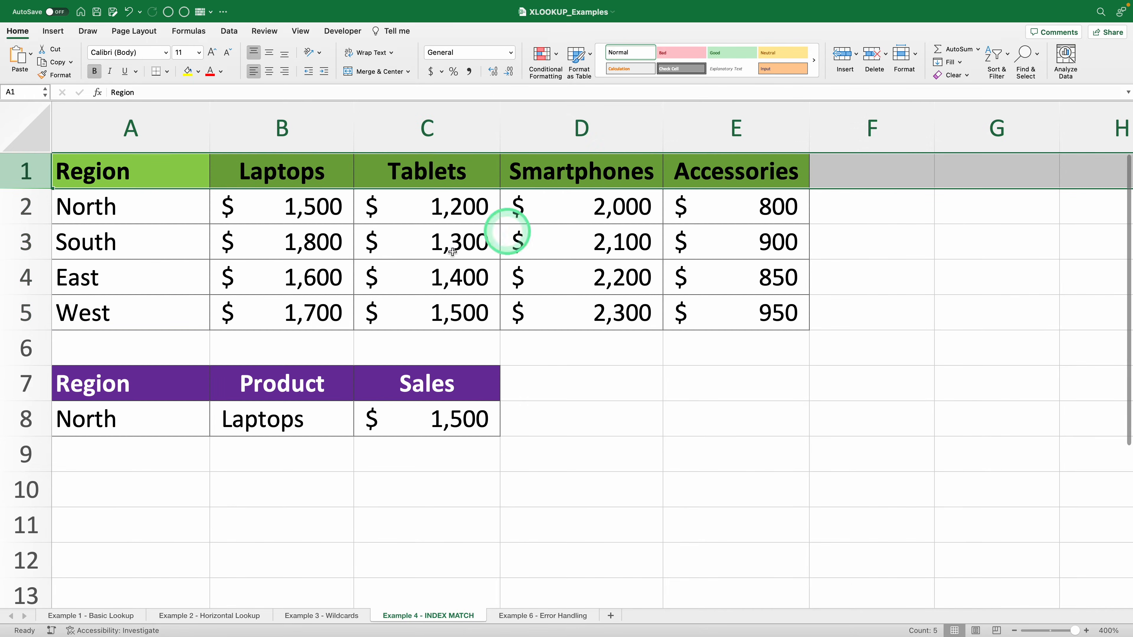
left_click_drag(155, 393, 402, 416)
left_click(179, 409)
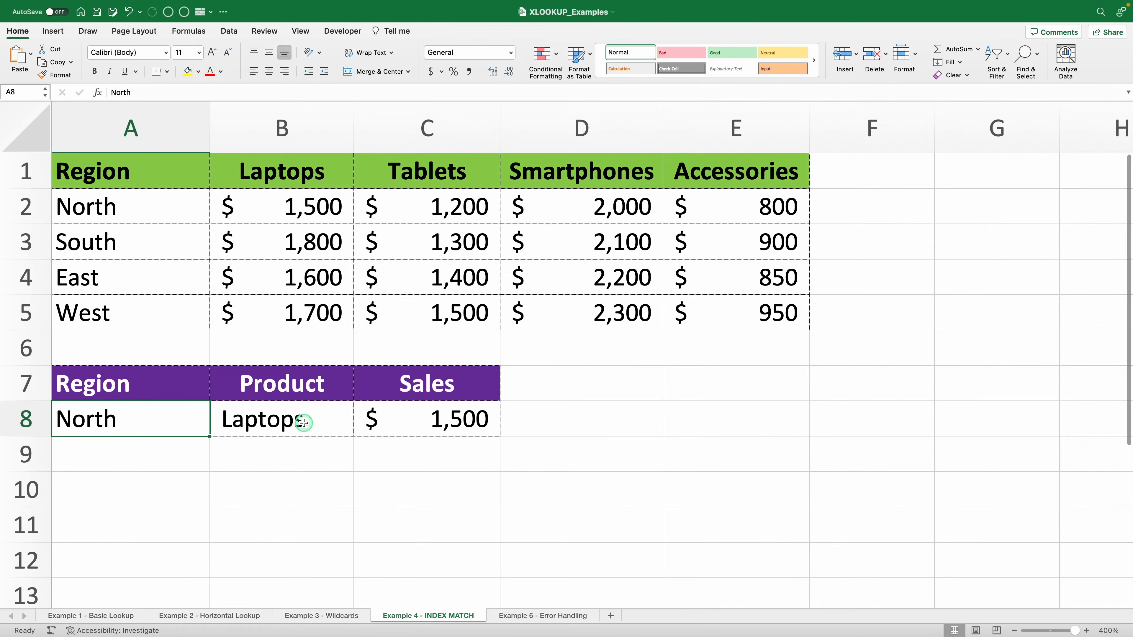
left_click(314, 410)
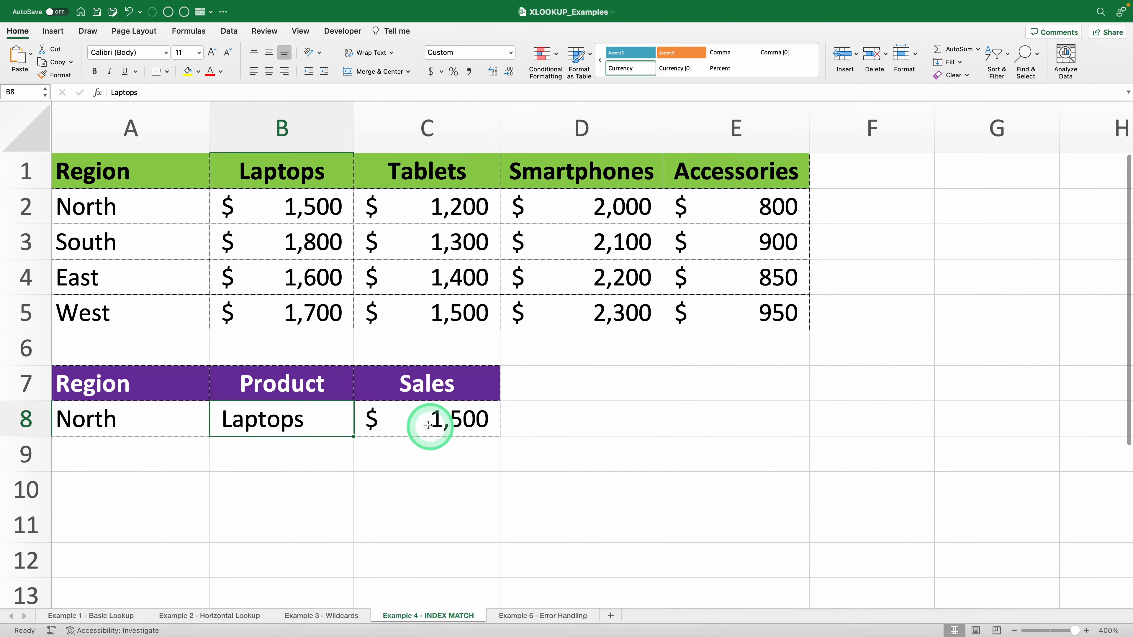
Clear the existing INDEX and MATCH formula from the Sales cell C8.
double_click(448, 412)
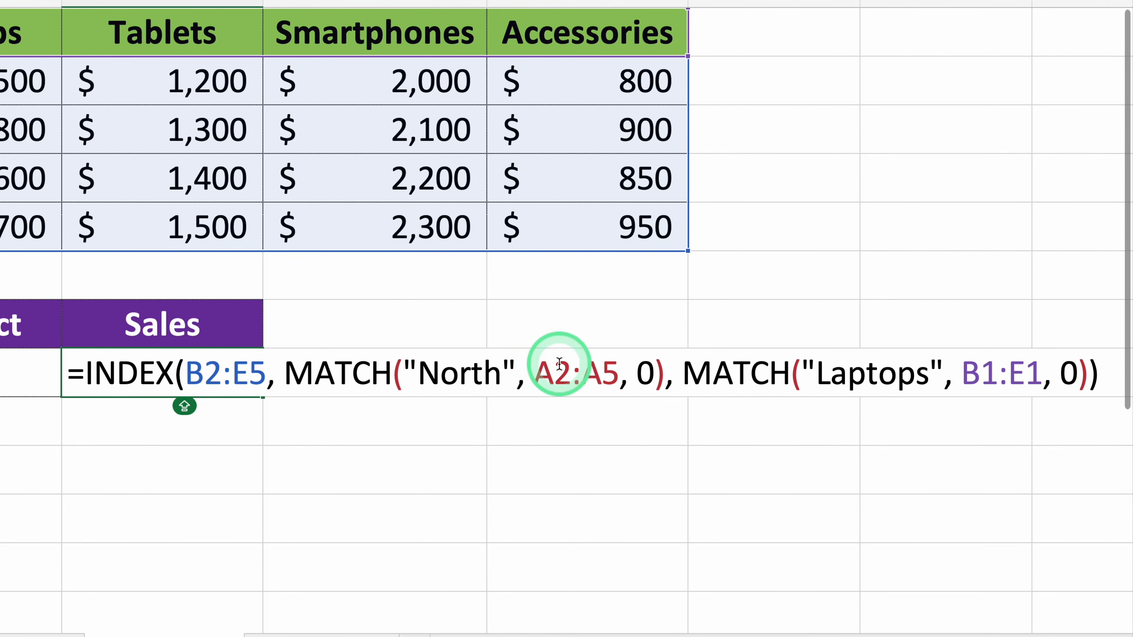
triple_click(617, 369)
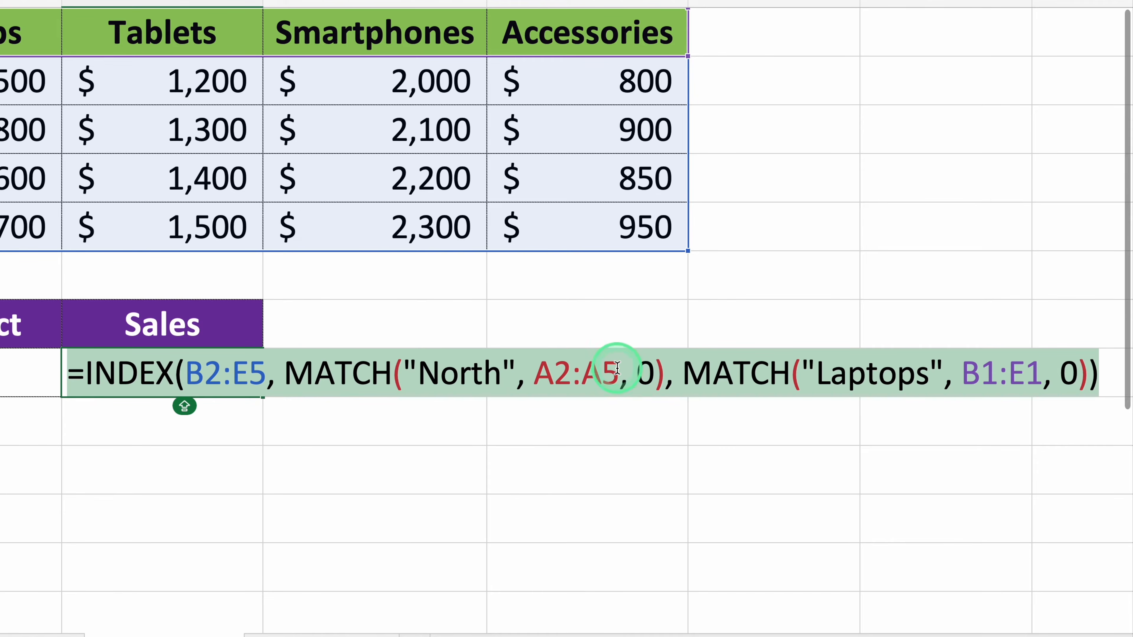
key("BackSpace")
key("Return")
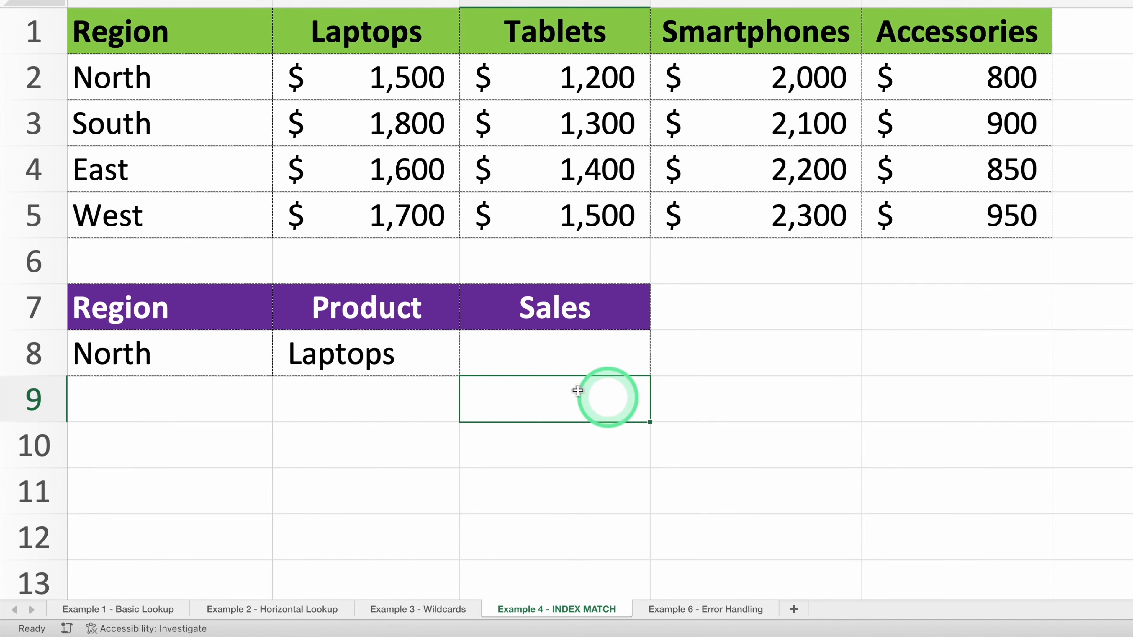
Begin an XLOOKUP formula in C8 with the region in A8 as lookup value and A2:A5 as lookup array.
left_click(549, 354)
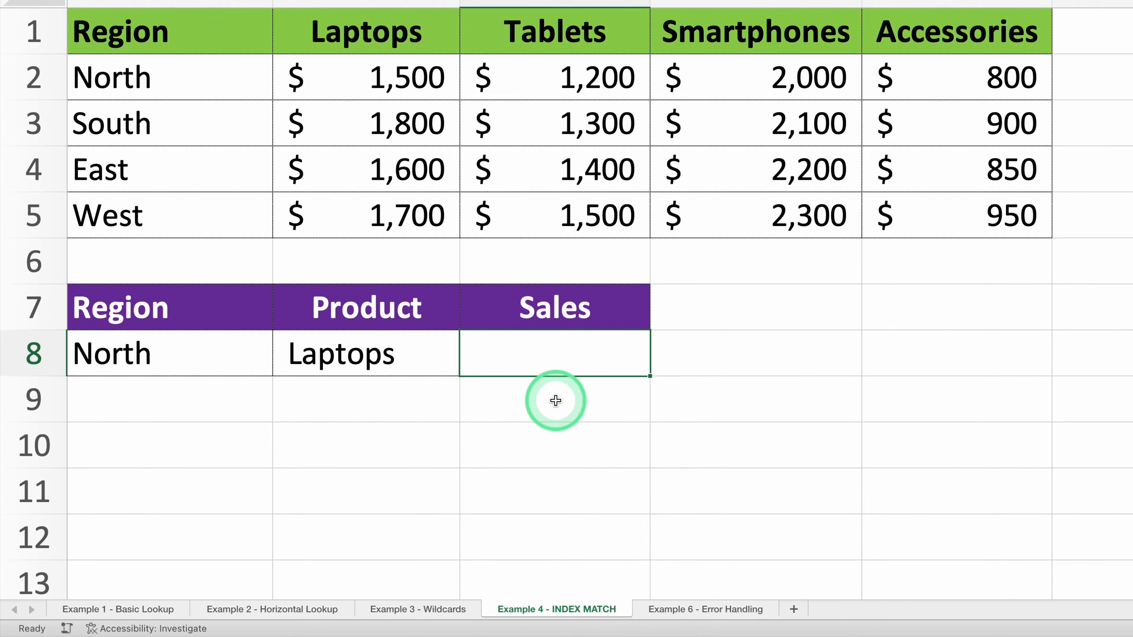
type("=XLOOKUP(")
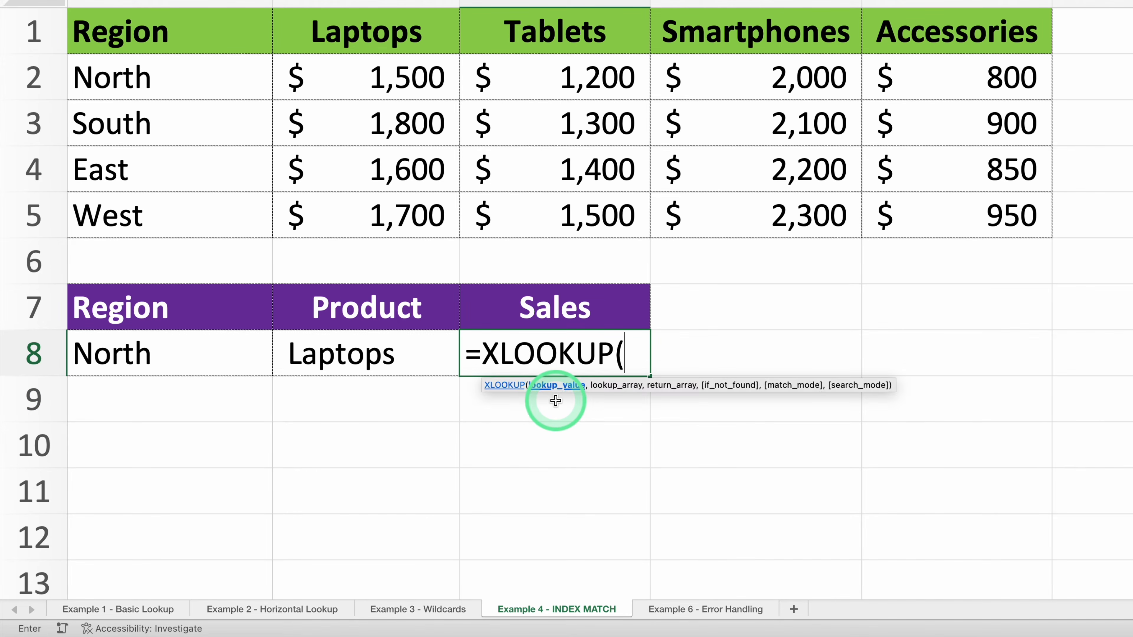
left_click(246, 354)
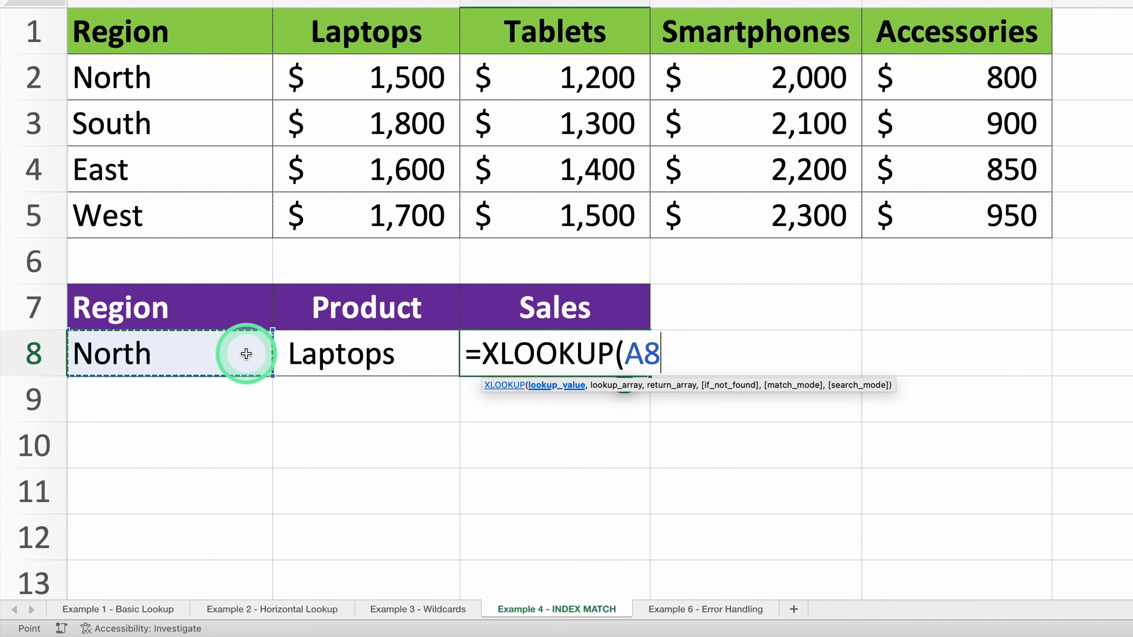
type(",")
left_click_drag(192, 73, 199, 234)
Nest XLOOKUP(B8,B1:E1,B2:E5) as the return array of the formula in C8 and complete the formula.
type(",XLO")
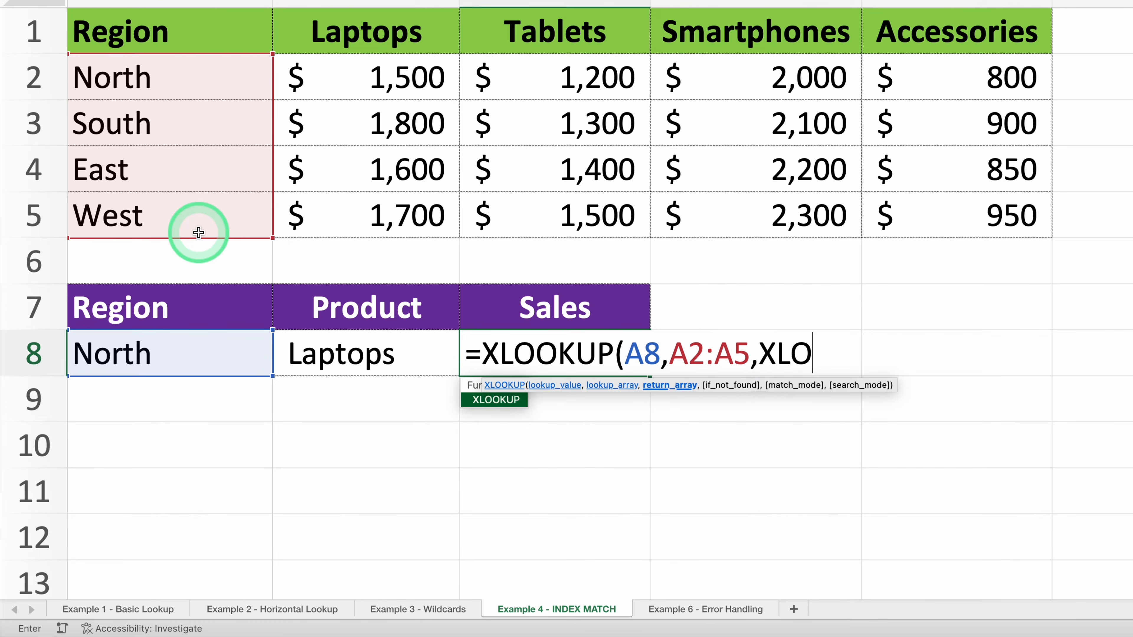
key("Tab")
left_click(360, 346)
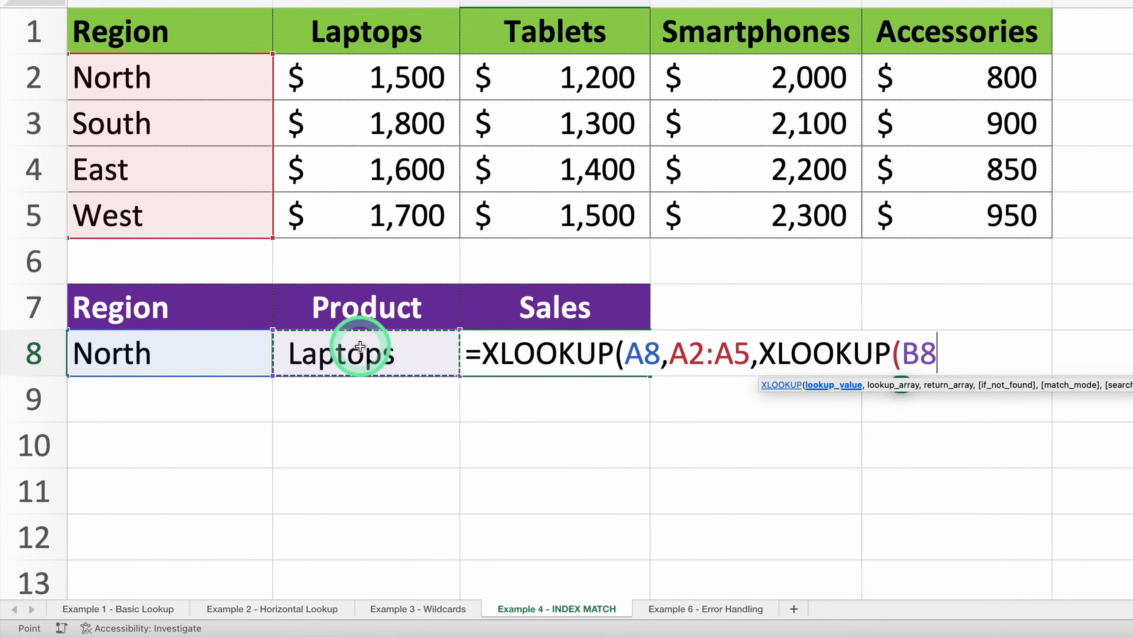
type(",")
left_click_drag(376, 31, 925, 34)
type(",")
left_click_drag(417, 76, 1028, 225)
type("))")
key("Return")
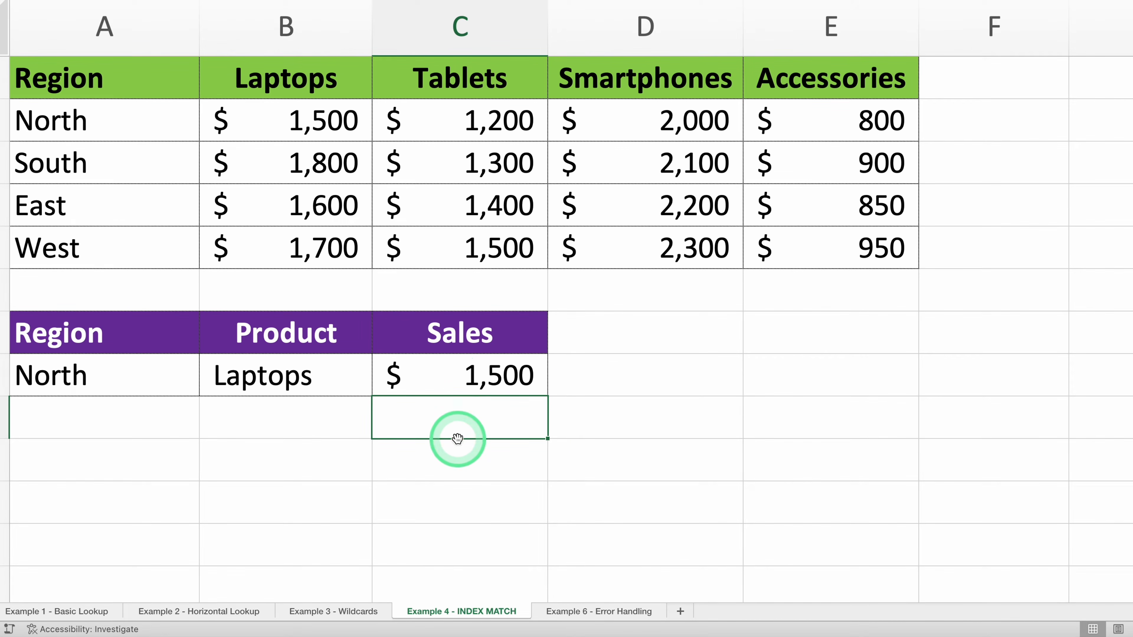
Reopen the nested XLOOKUP formula in C8 to review its outer and inner lookup arguments.
double_click(452, 378)
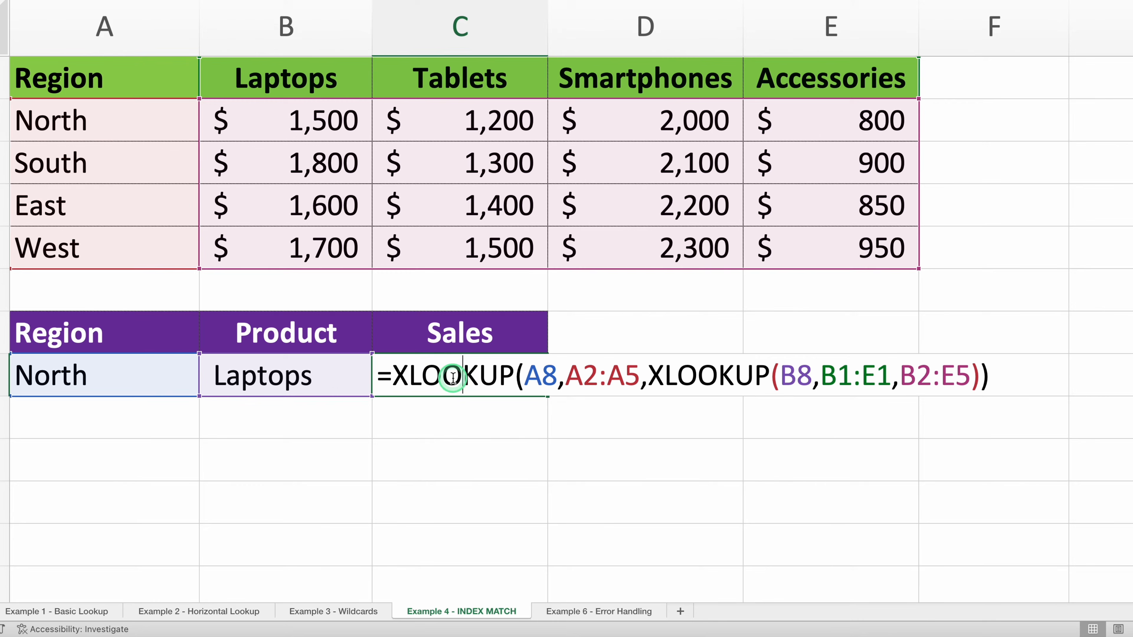
left_click(552, 380)
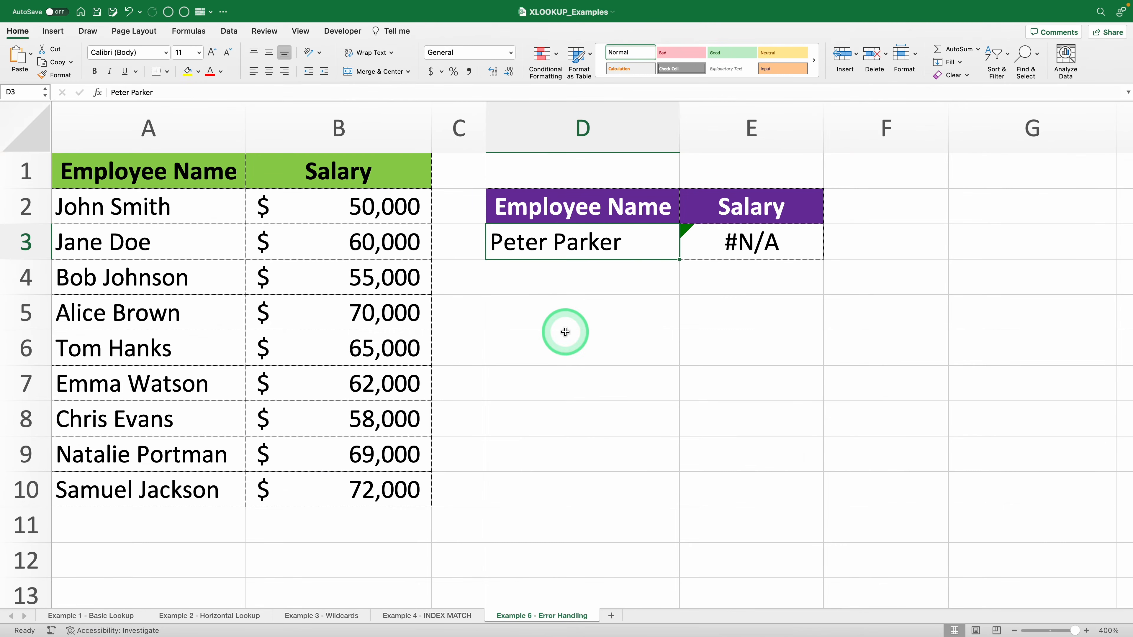
Open the existing VLOOKUP formula in Salary cell E3 to review its arguments, leaving the formula as it is.
double_click(752, 243)
left_click(610, 248)
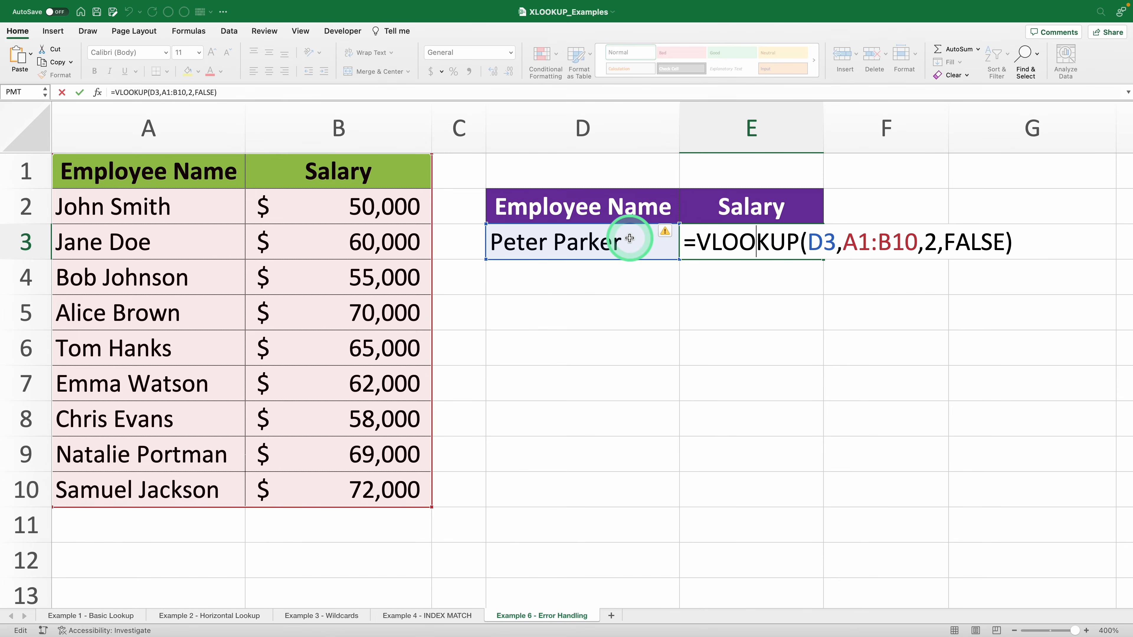
key("Return")
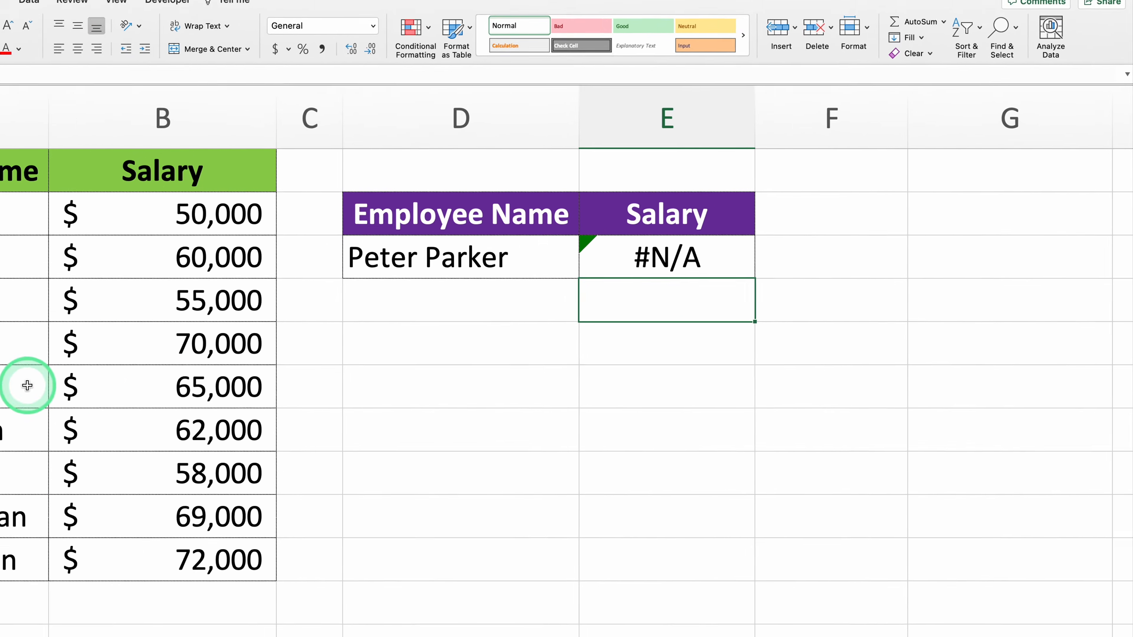
Replace the VLOOKUP in E3 with the start of an XLOOKUP using D3 as lookup value and A2:A10 as lookup array.
left_click(579, 285)
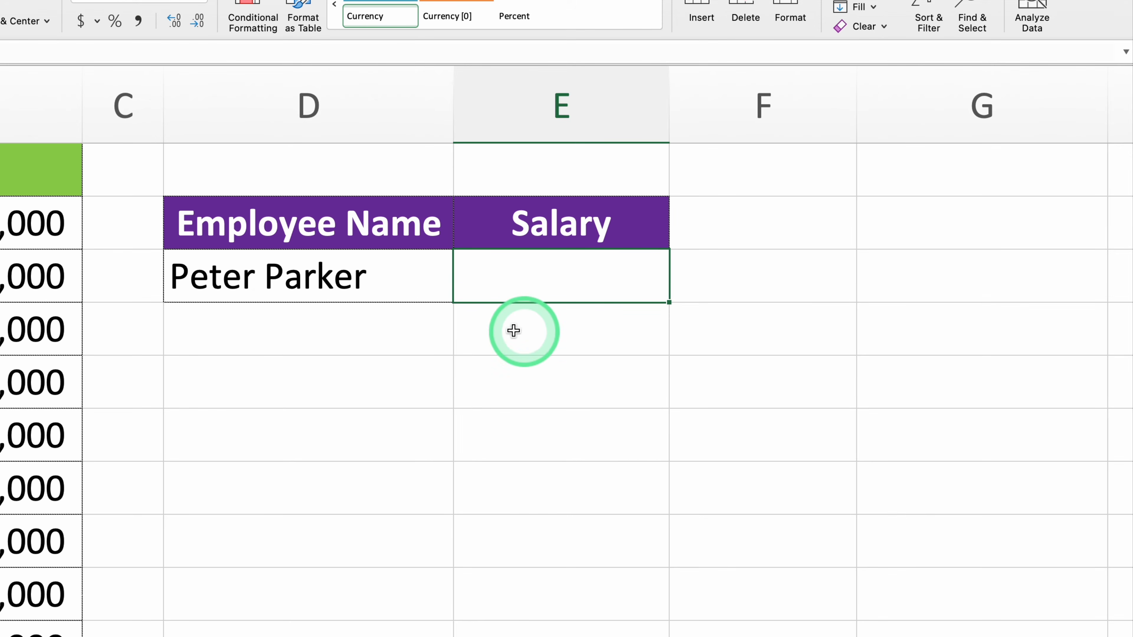
type("=xlo")
key("Tab")
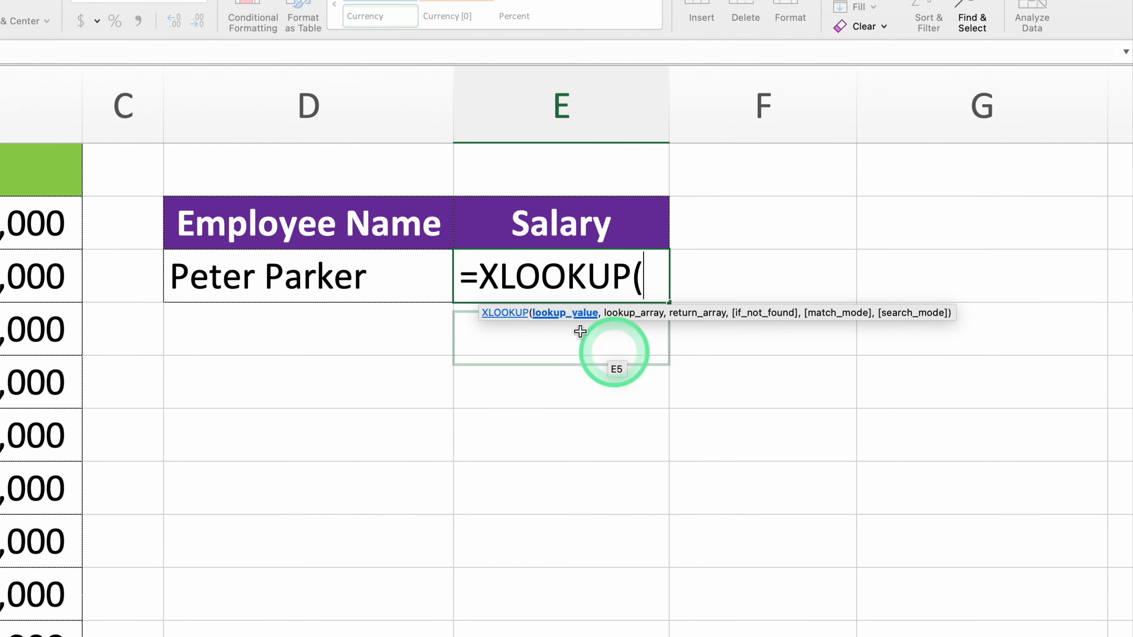
left_click(380, 275)
type(",")
left_click_drag(0, 225, 0, 636)
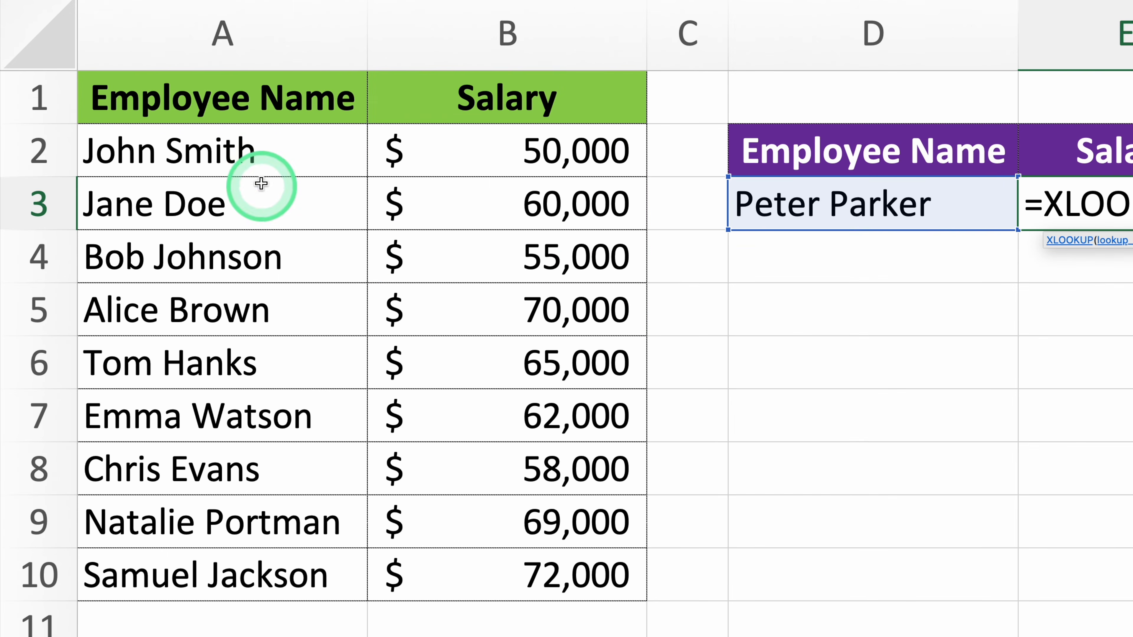
type(",")
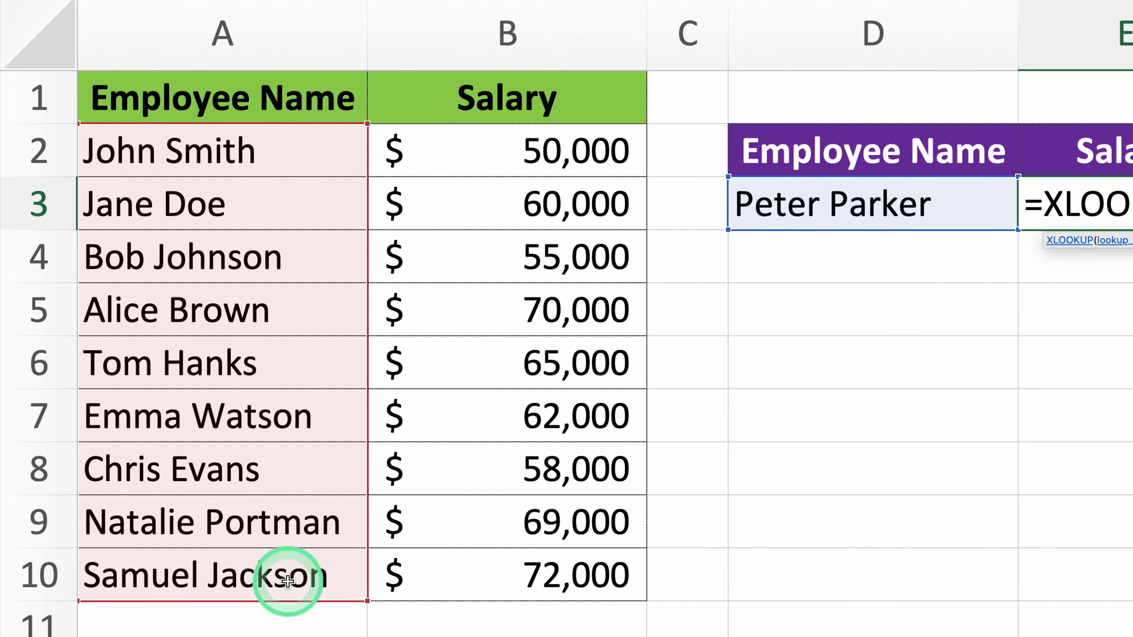
Add B2:B10 as return array and "Not Found" as the if_not_found text, and complete the XLOOKUP in E3.
left_click_drag(532, 154, 544, 574)
type(",")
type("\"")
type("Not Found\")")
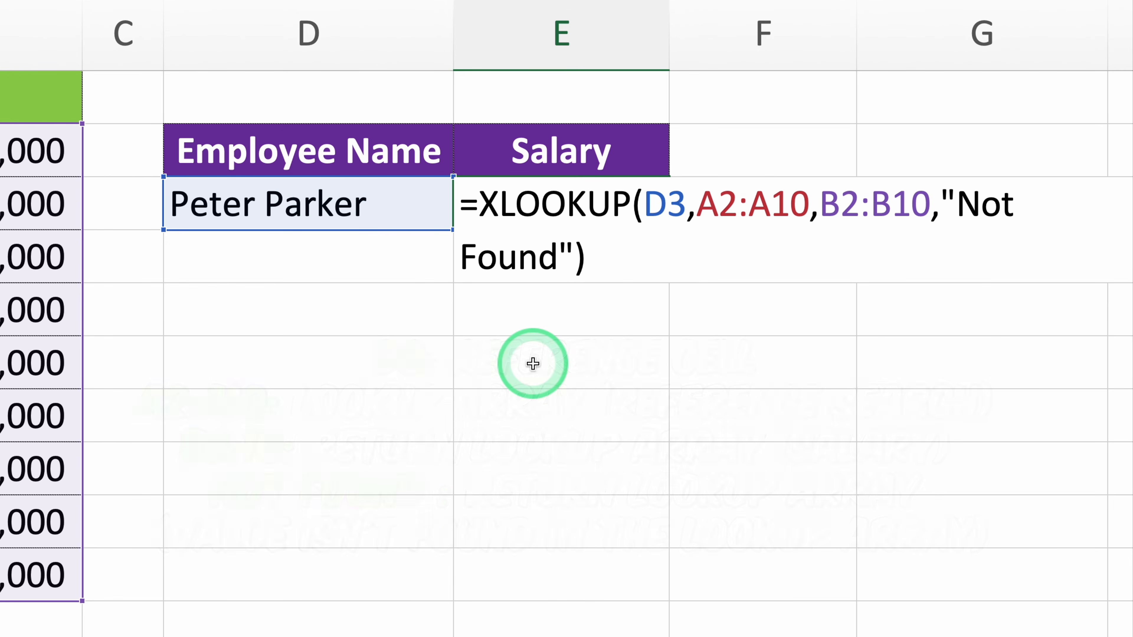
key("Return")
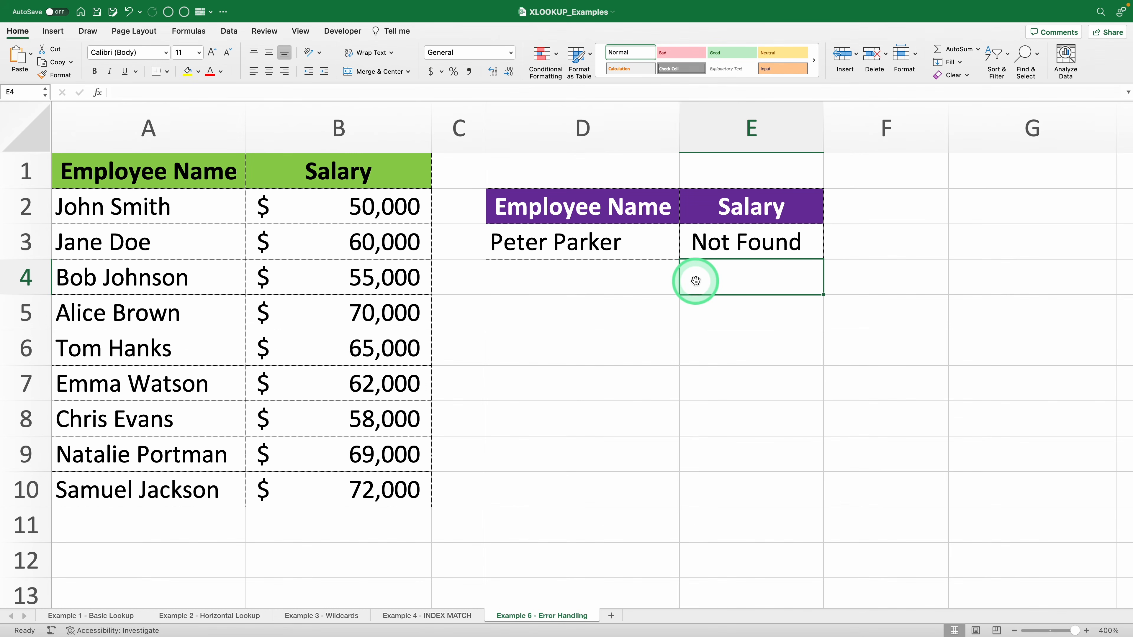
Test the formula by entering the first listed employee's full name in D3, and undo that entry.
left_click(626, 240)
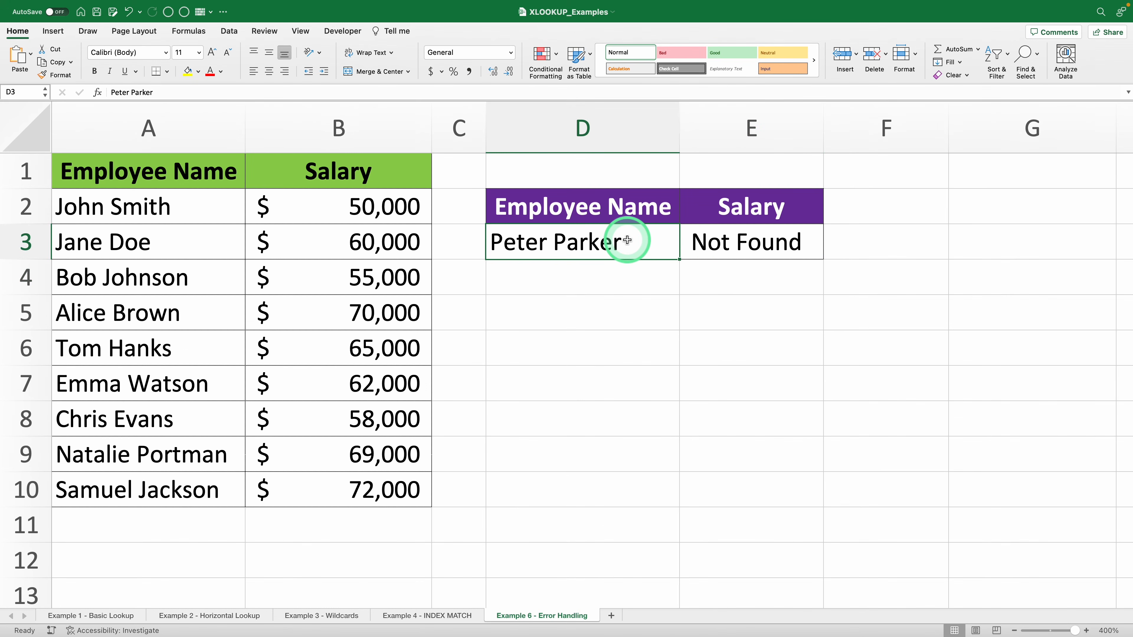
type("John S")
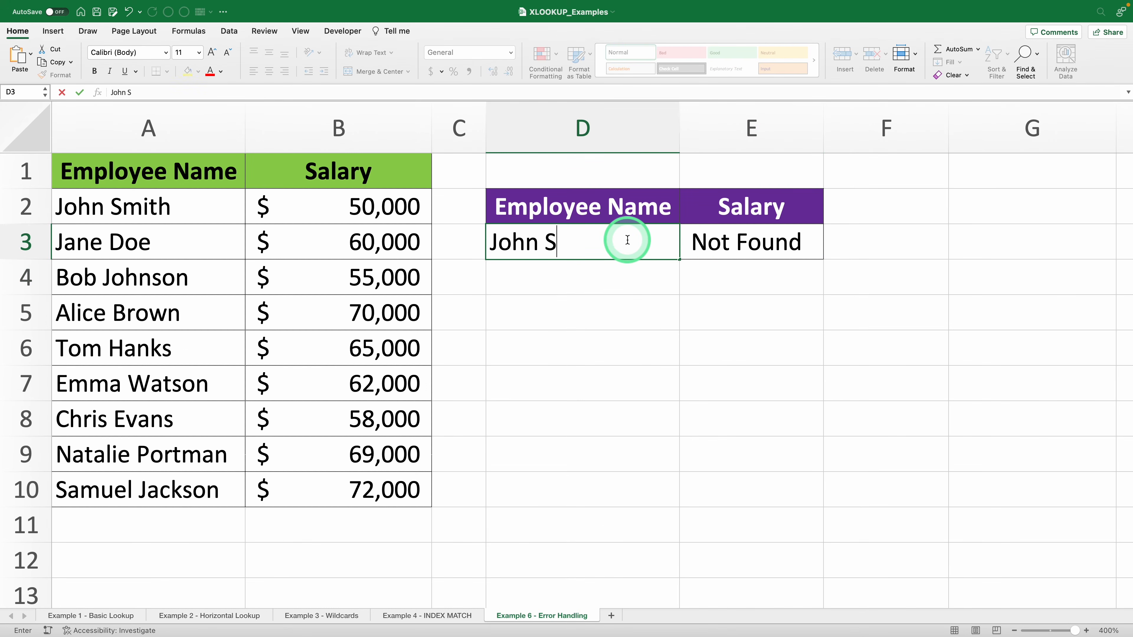
key("Return")
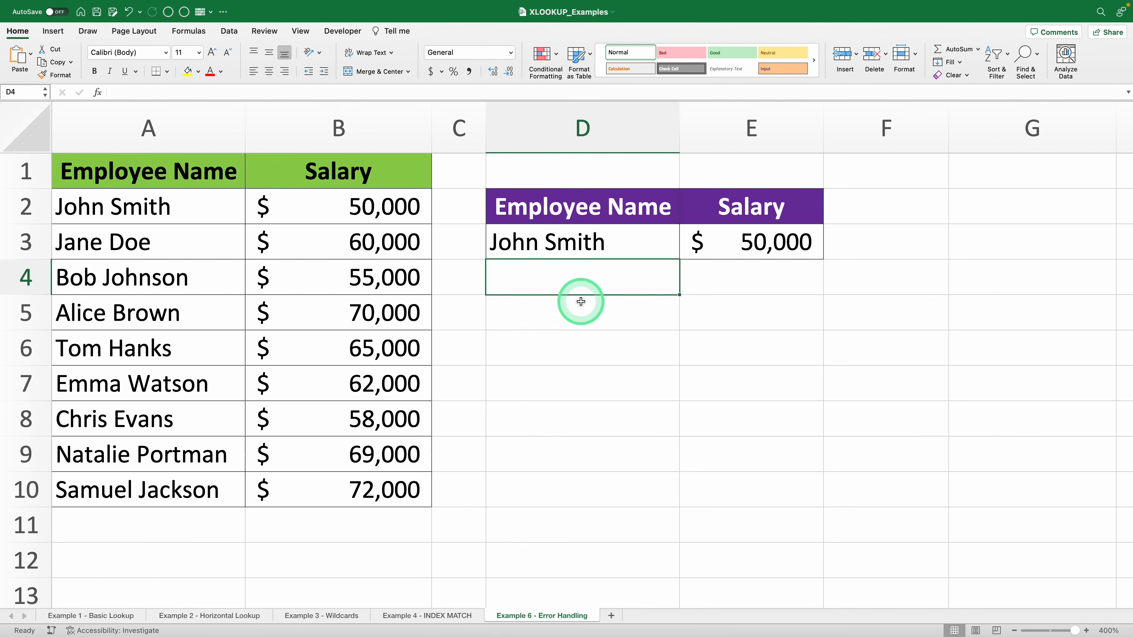
key("super+z")
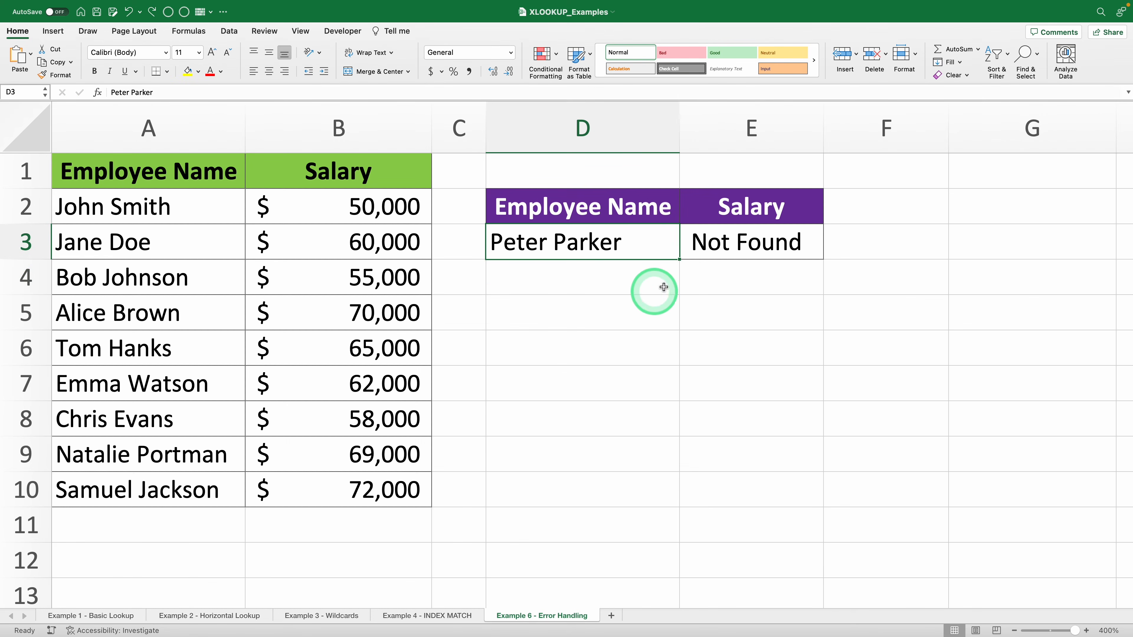